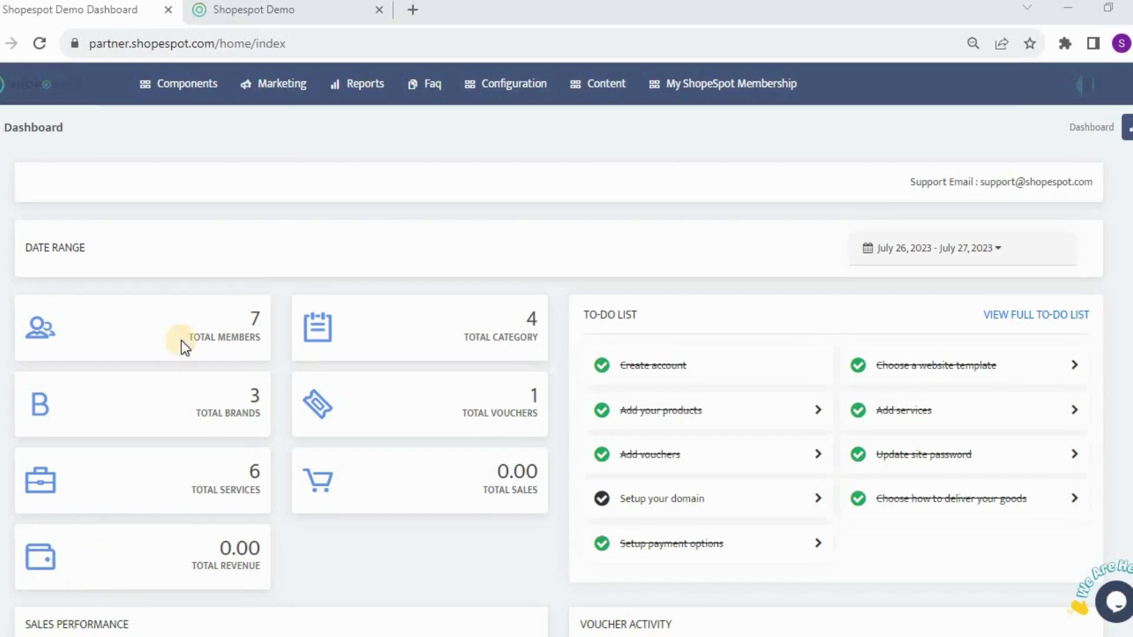
Open the list of all orders and look through its entries
{"action": "left_click", "coordinate": [177, 84]}
{"action": "left_click", "coordinate": [179, 94]}
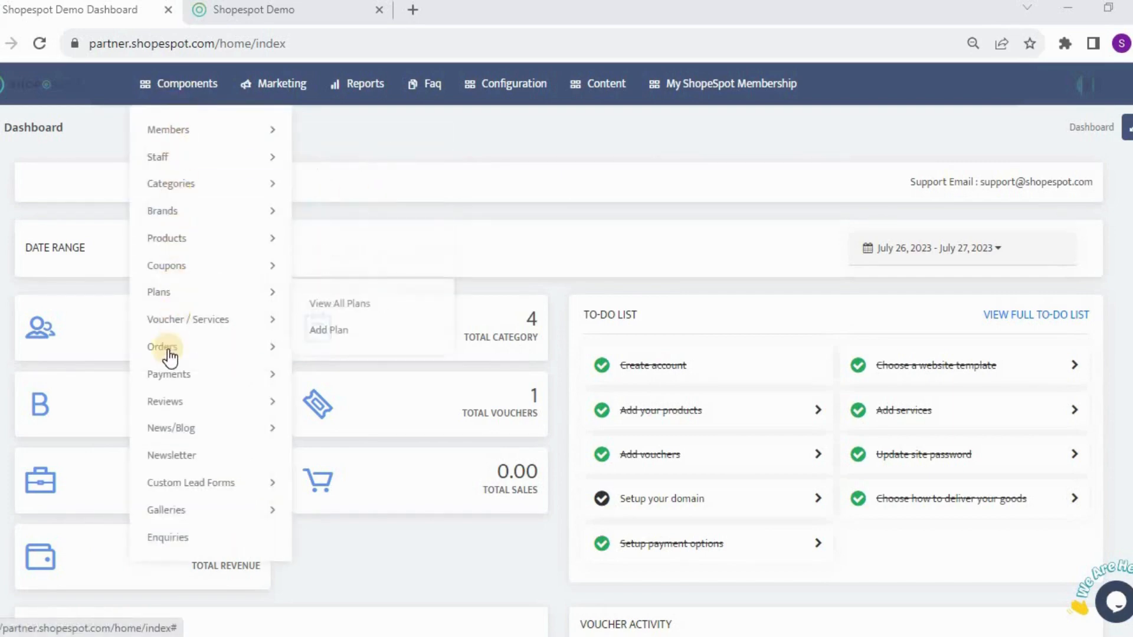
{"action": "mouse_move", "coordinate": [168, 354]}
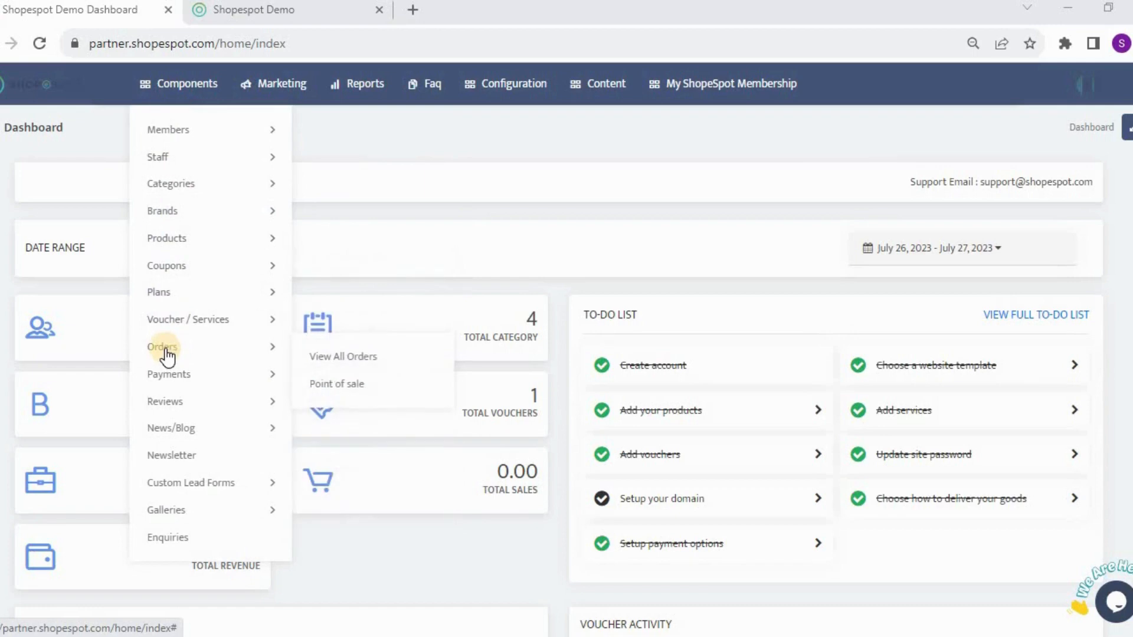
{"action": "left_click", "coordinate": [339, 360]}
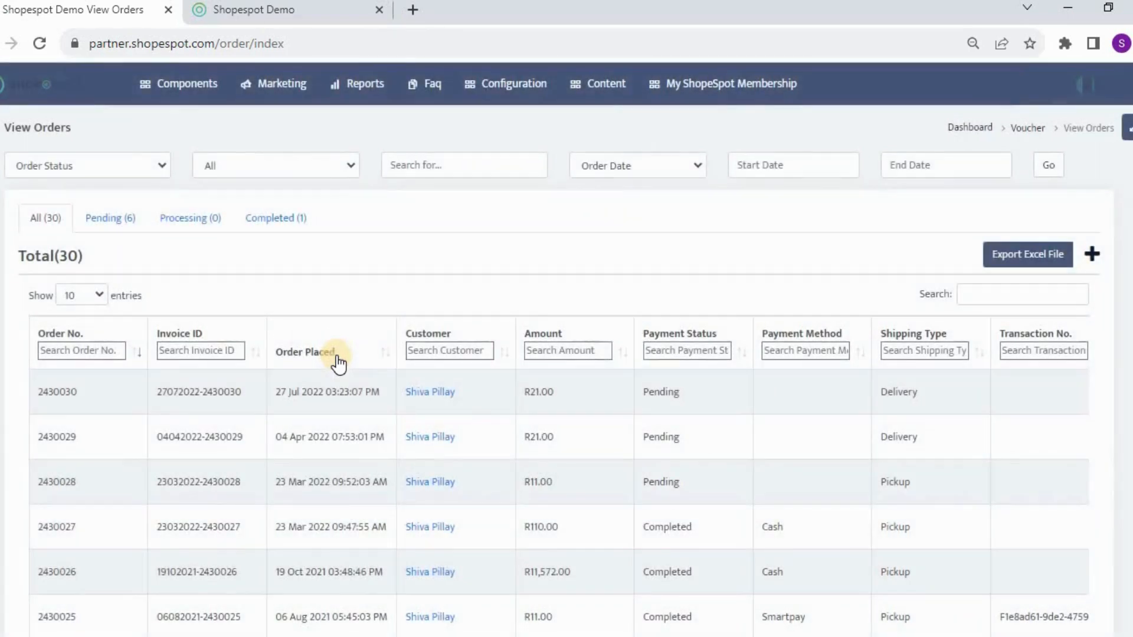
{"action": "scroll", "coordinate": [465, 397], "scroll_direction": "down", "scroll_amount": 3}
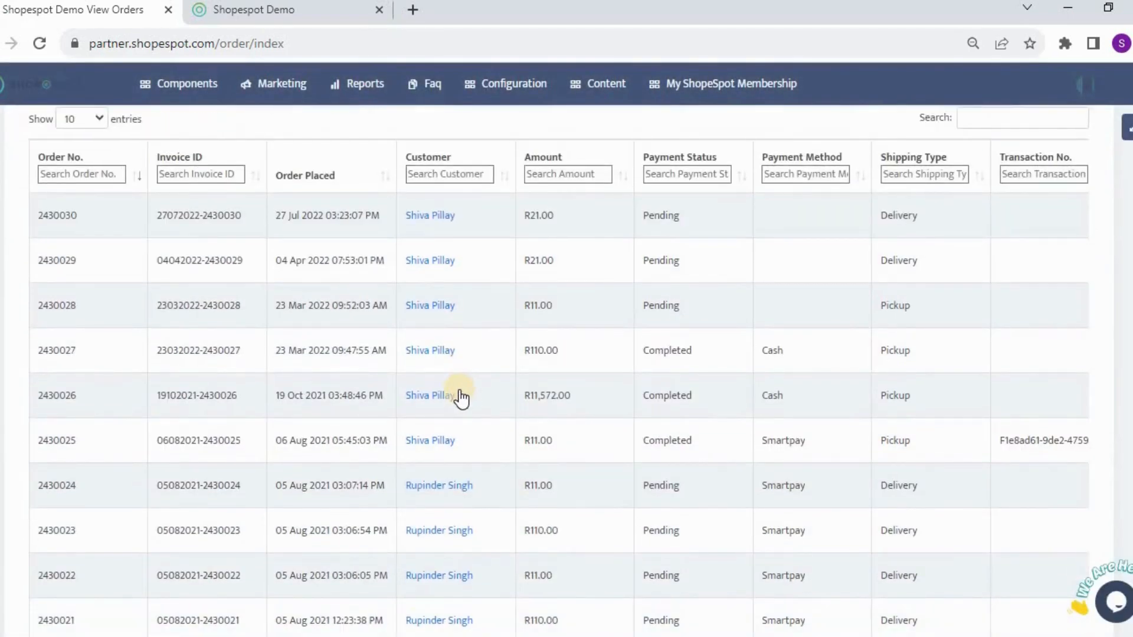
{"action": "scroll", "coordinate": [461, 398], "scroll_direction": "up", "scroll_amount": 2}
{"action": "scroll", "coordinate": [461, 399], "scroll_direction": "up", "scroll_amount": 2}
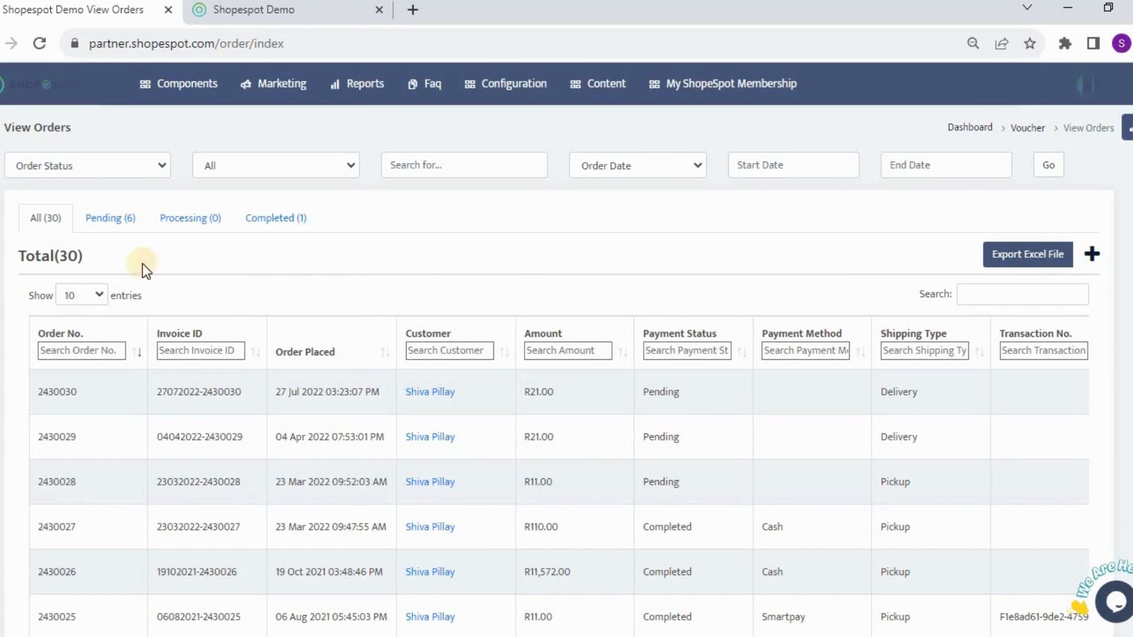
Show only the pending orders and examine the options of the order status filter
{"action": "left_click", "coordinate": [109, 225]}
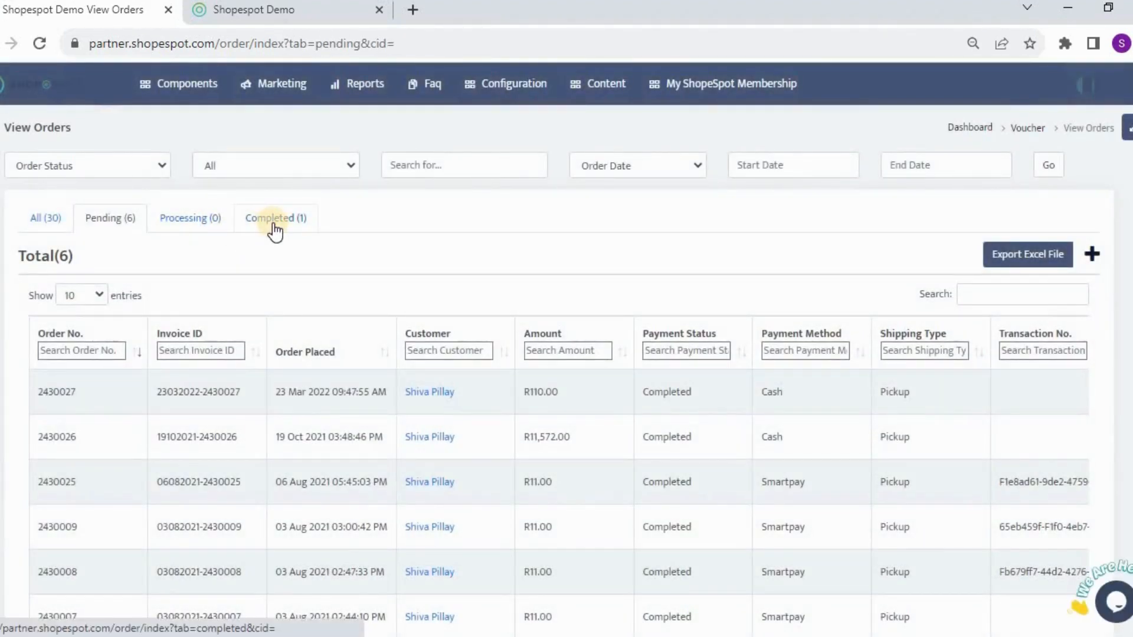
{"action": "left_click", "coordinate": [156, 165]}
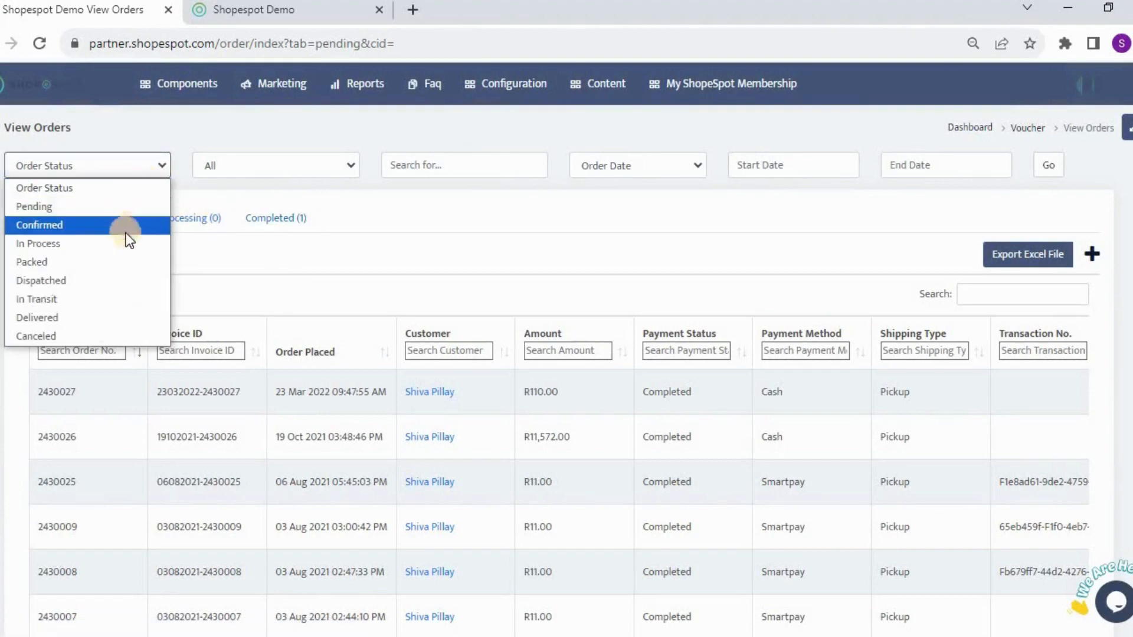
{"action": "left_click", "coordinate": [225, 292]}
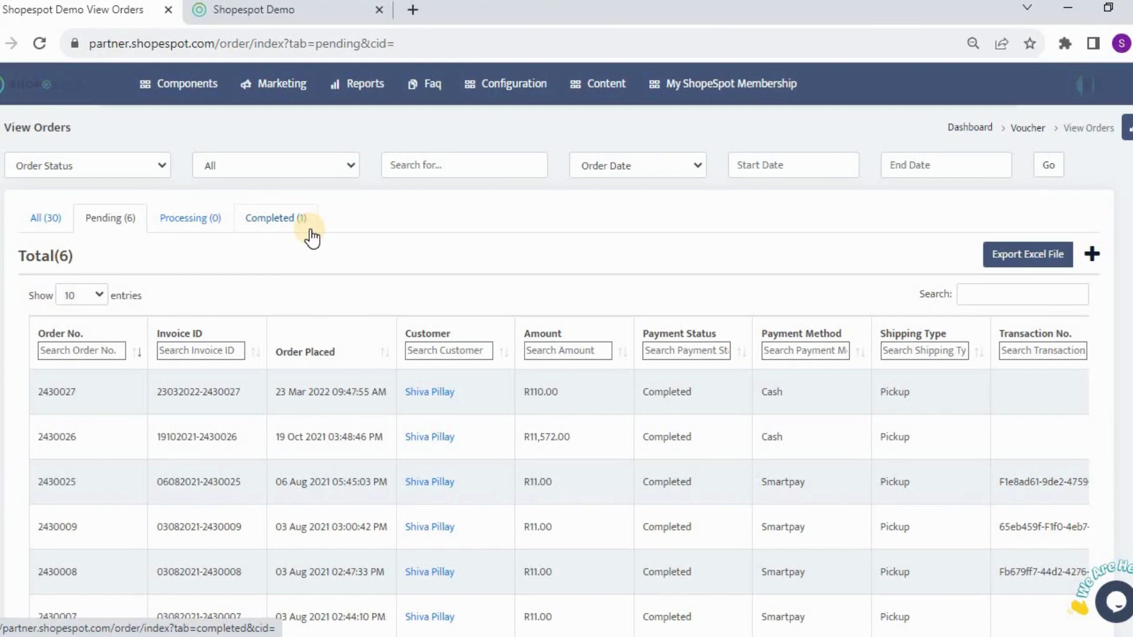
{"action": "left_click", "coordinate": [162, 172]}
{"action": "left_click", "coordinate": [334, 273]}
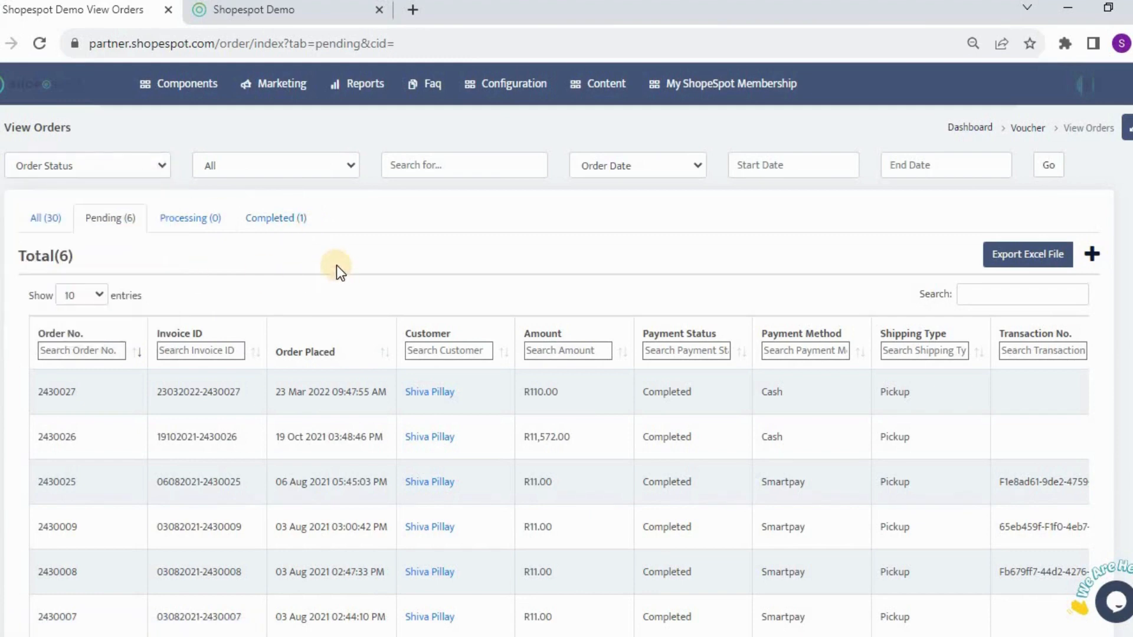
Examine which order details the search can be limited to, and go to the search field
{"action": "left_click", "coordinate": [344, 167]}
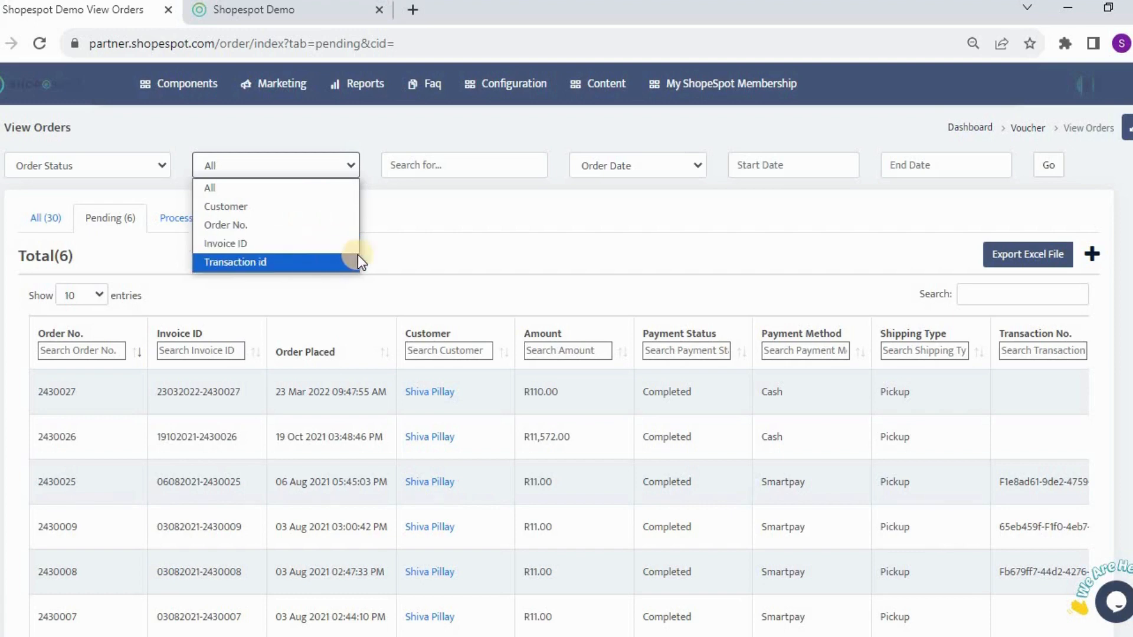
{"action": "left_click", "coordinate": [412, 254]}
{"action": "left_click", "coordinate": [495, 166]}
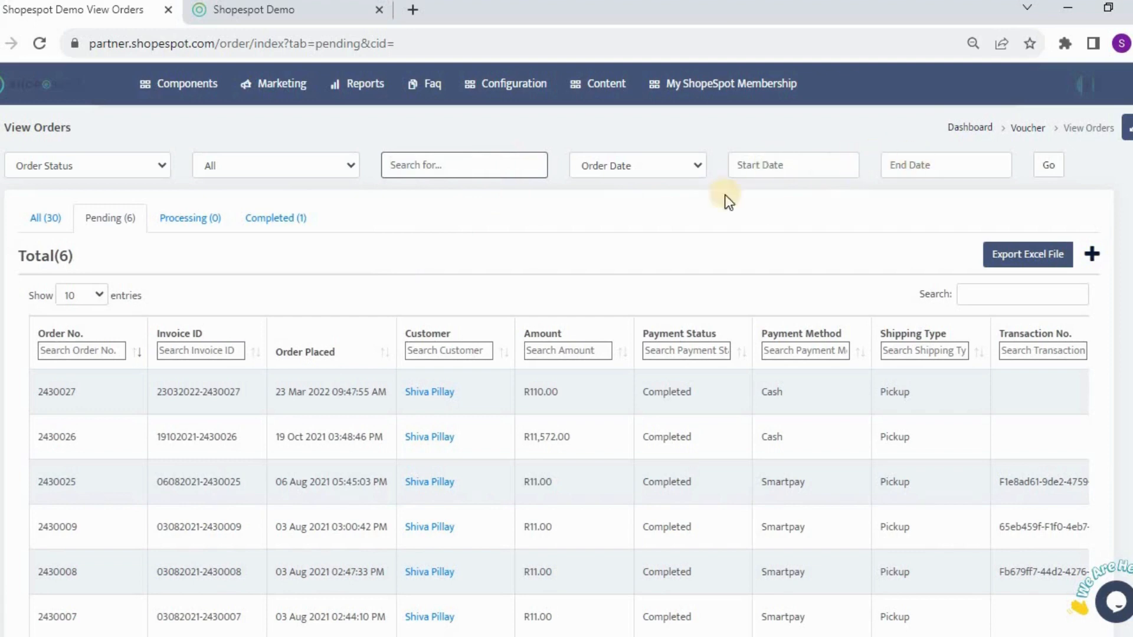
Show all orders again and review the rows and columns of the order table
{"action": "left_click", "coordinate": [47, 219]}
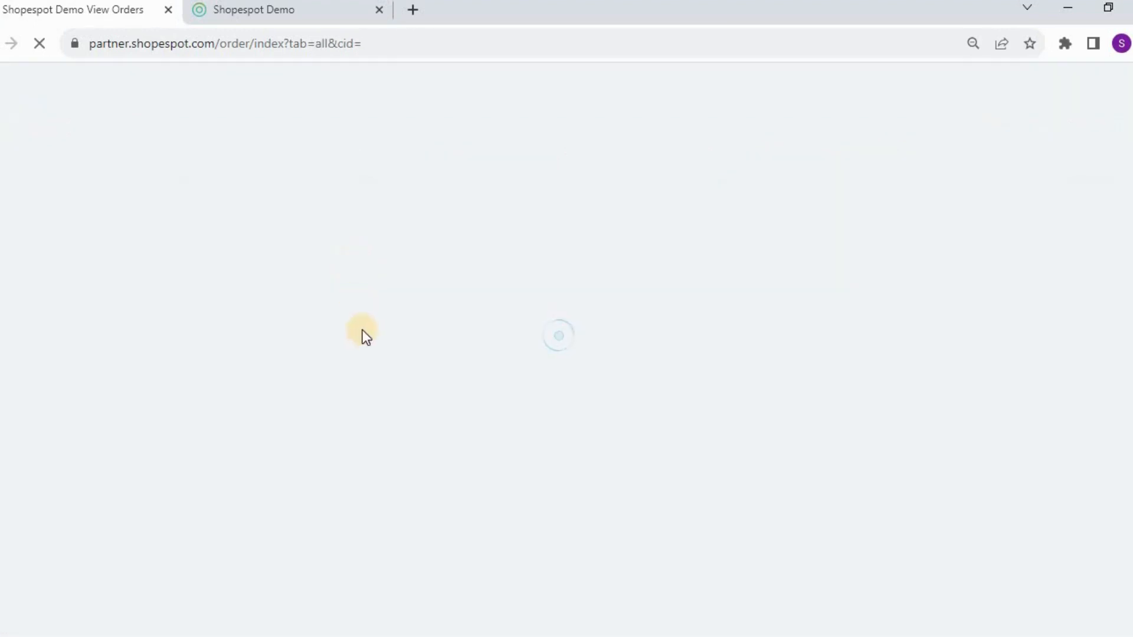
{"action": "scroll", "coordinate": [363, 330], "scroll_direction": "down", "scroll_amount": 3}
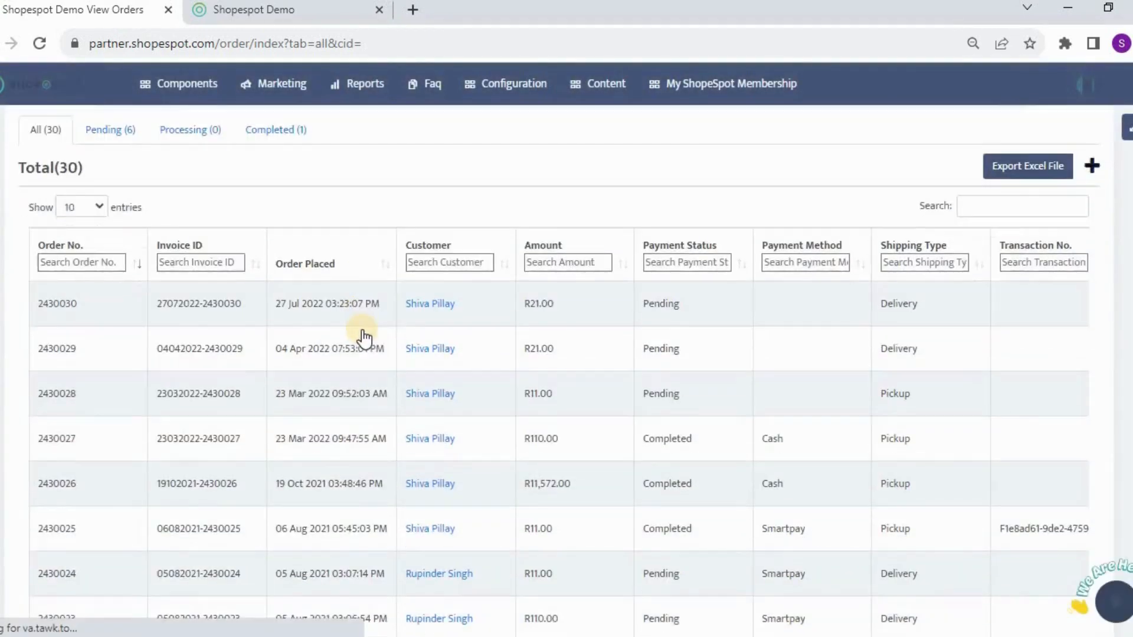
{"action": "scroll", "coordinate": [363, 334], "scroll_direction": "down", "scroll_amount": 2}
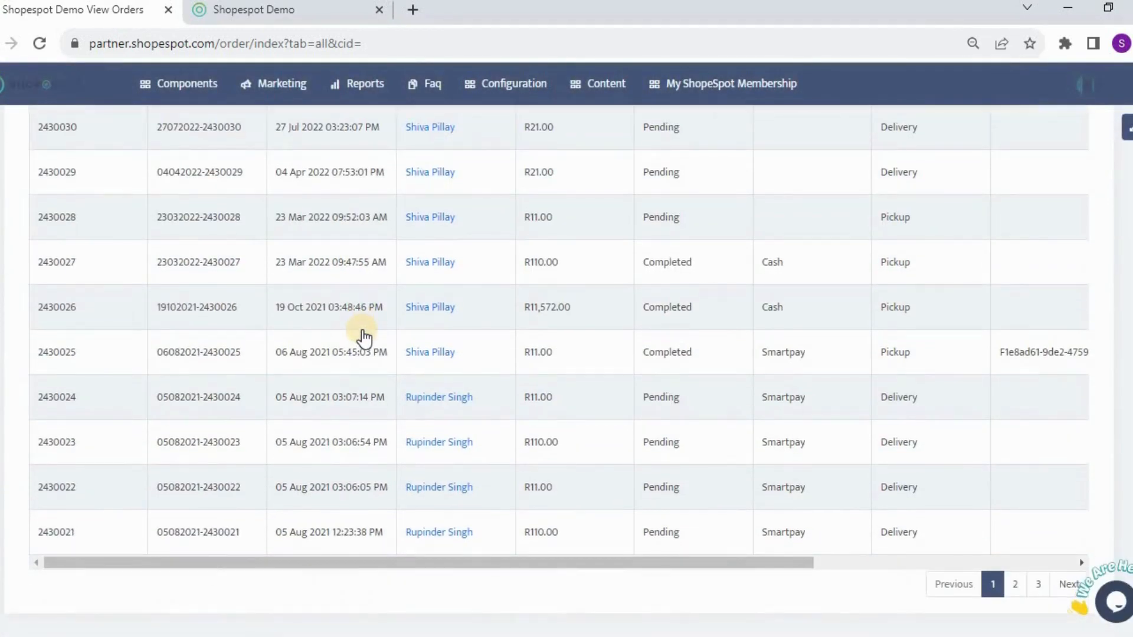
{"action": "left_click_drag", "start_coordinate": [366, 569], "coordinate": [339, 513]}
{"action": "scroll", "coordinate": [328, 509], "scroll_direction": "up", "scroll_amount": 3}
{"action": "scroll", "coordinate": [222, 472], "scroll_direction": "up", "scroll_amount": 2}
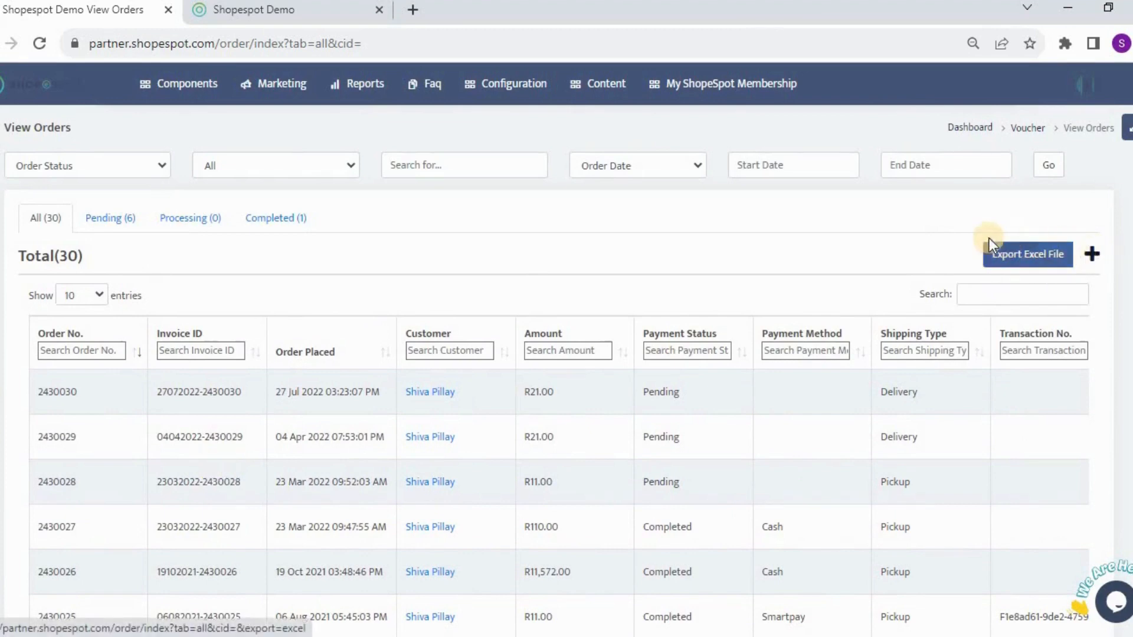
Export the full order list to an Excel file
{"action": "left_click", "coordinate": [1014, 259]}
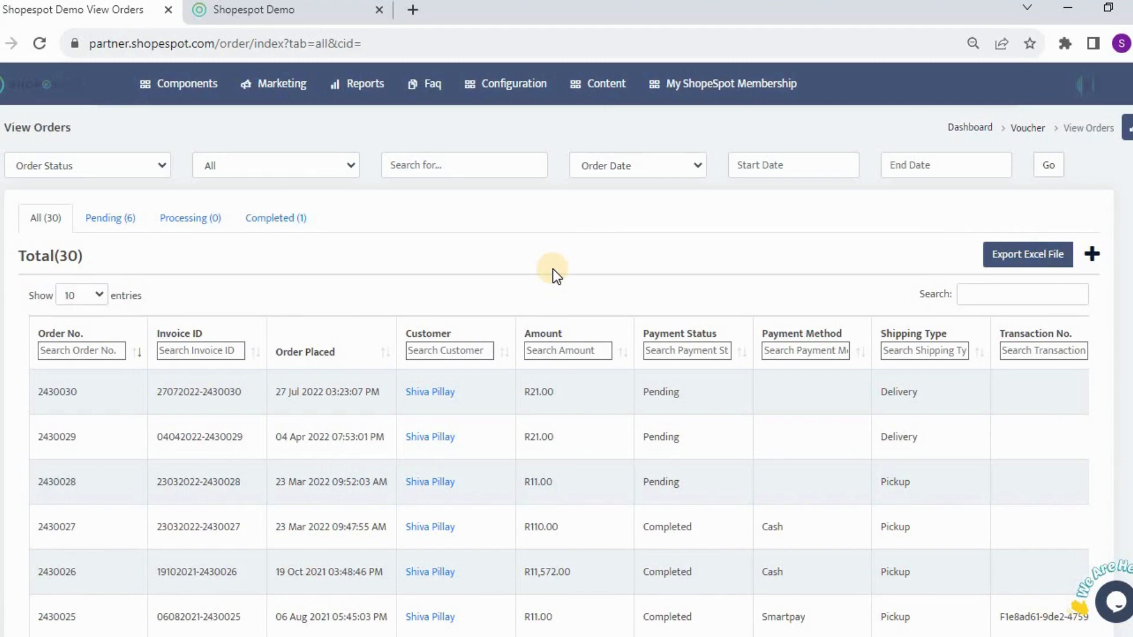
{"action": "left_click", "coordinate": [1007, 259]}
{"action": "scroll", "coordinate": [679, 318], "scroll_direction": "down", "scroll_amount": 3}
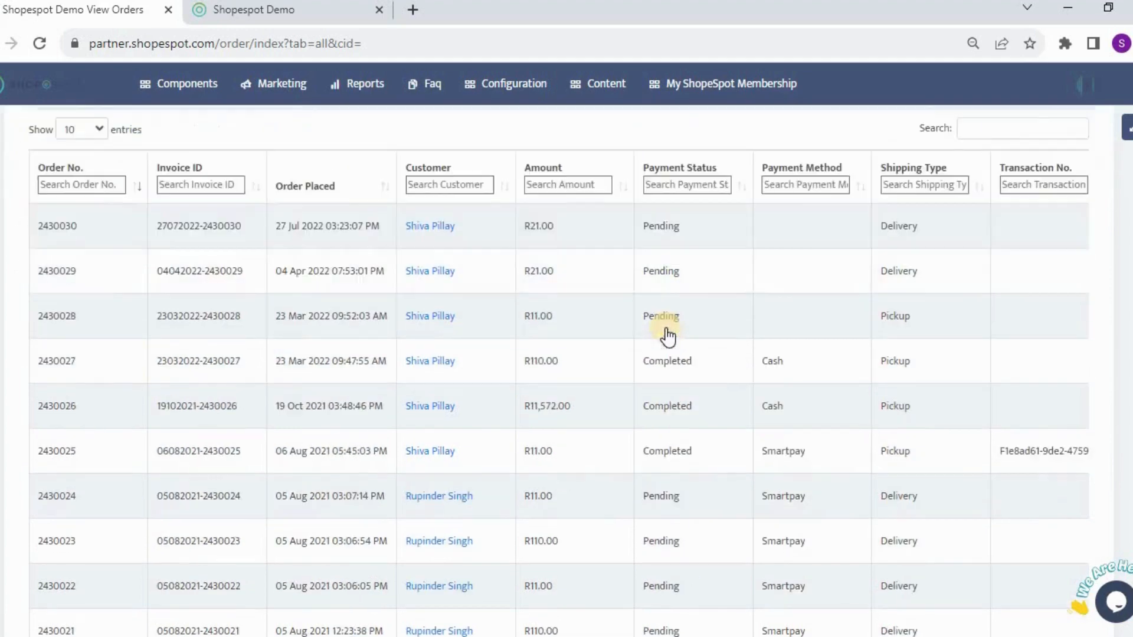
{"action": "left_click", "coordinate": [282, 84]}
{"action": "left_click", "coordinate": [361, 84]}
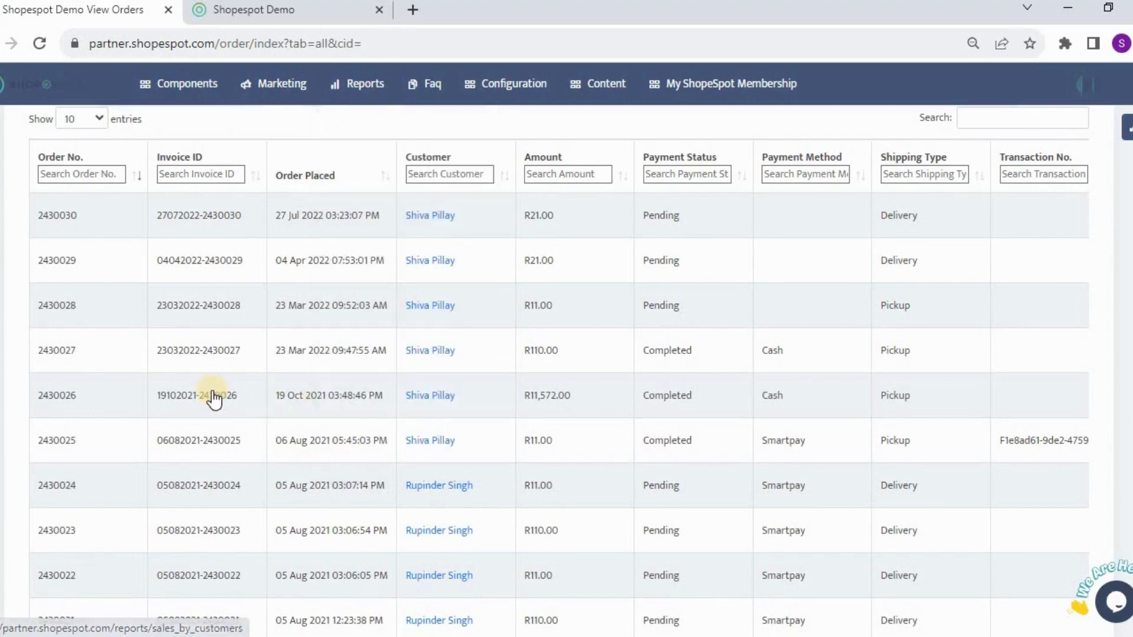
Open the details of the order placed on 27 Jul 2022 and check its order source
{"action": "scroll", "coordinate": [214, 397], "scroll_direction": "up", "scroll_amount": 2}
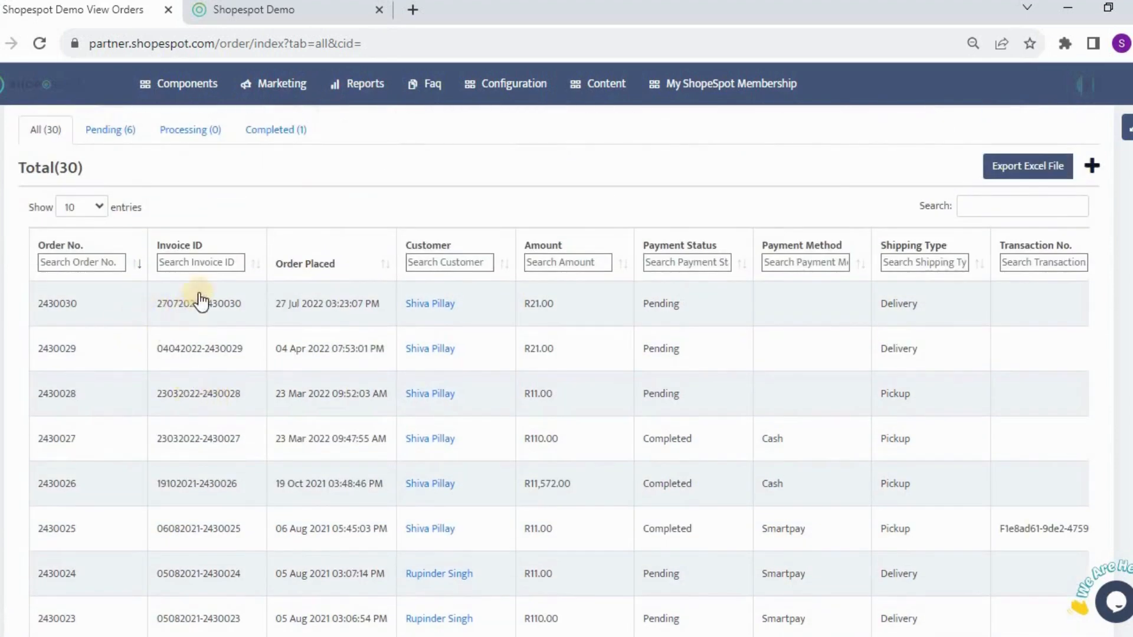
{"action": "left_click", "coordinate": [207, 307]}
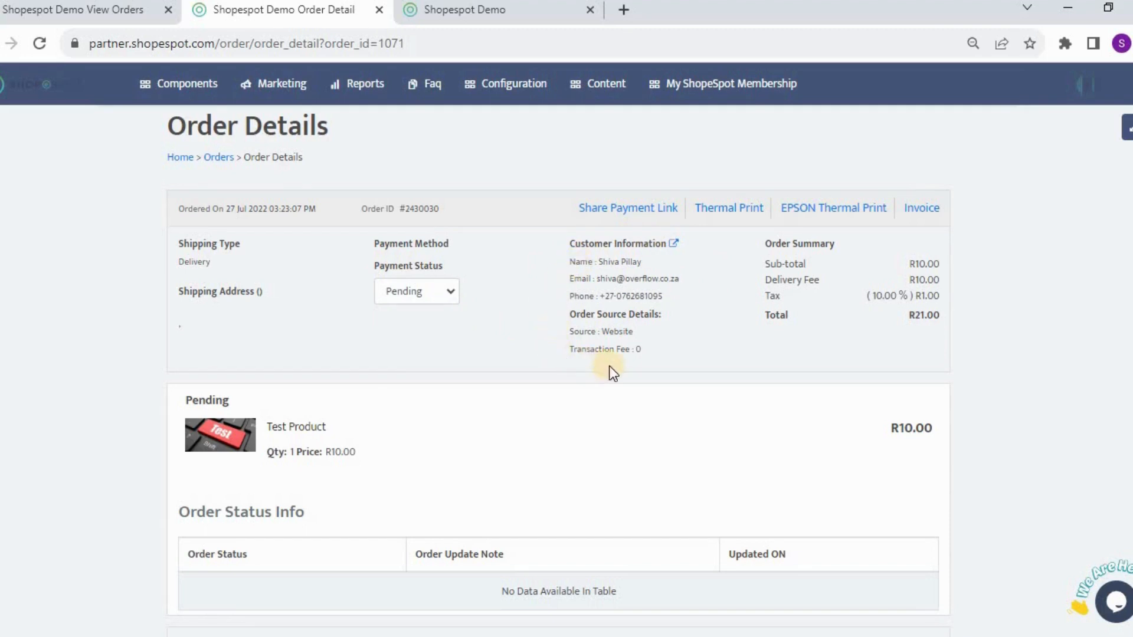
{"action": "left_click_drag", "start_coordinate": [637, 331], "coordinate": [570, 336]}
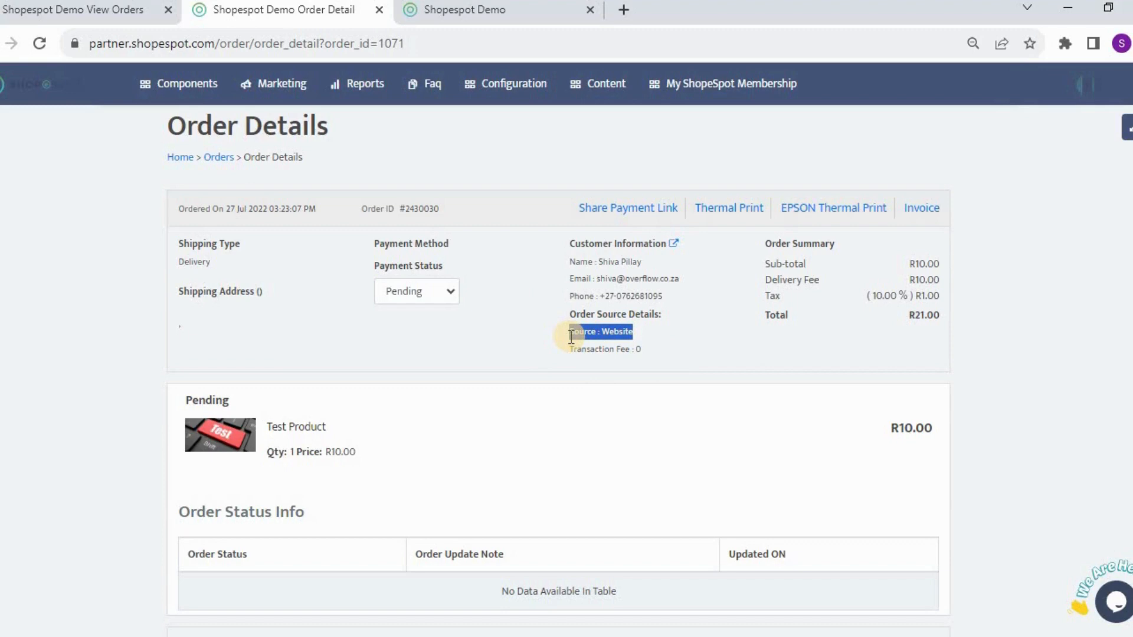
{"action": "left_click", "coordinate": [677, 349]}
{"action": "left_click_drag", "start_coordinate": [569, 334], "coordinate": [632, 335]}
{"action": "left_click", "coordinate": [826, 335]}
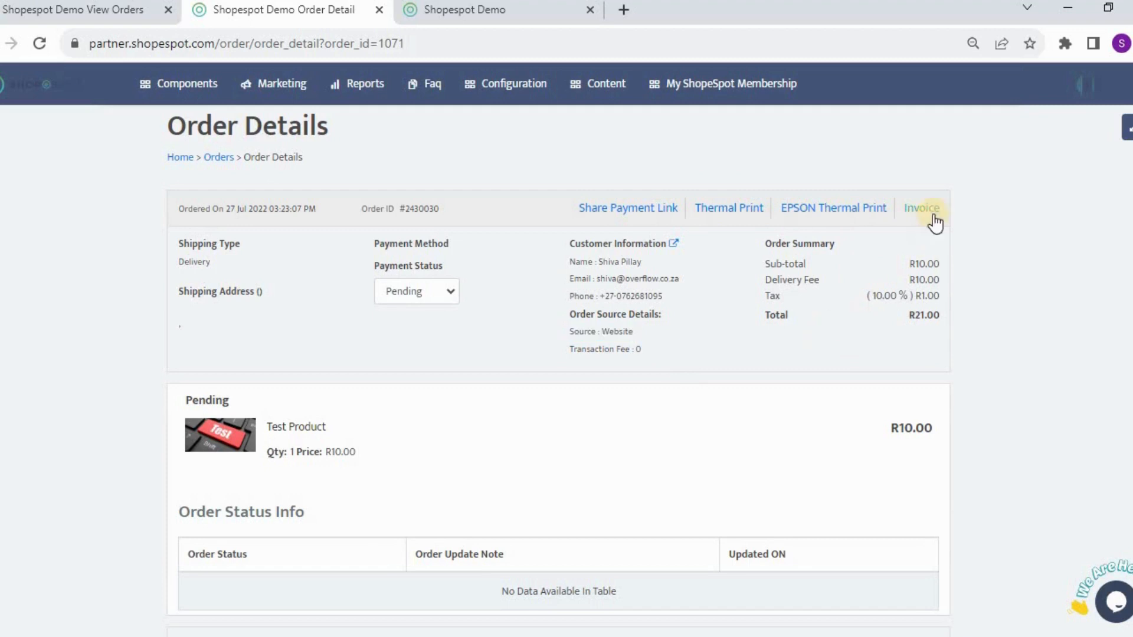
Examine the available order statuses and go to the status update note field of this order
{"action": "scroll", "coordinate": [805, 343], "scroll_direction": "down", "scroll_amount": 3}
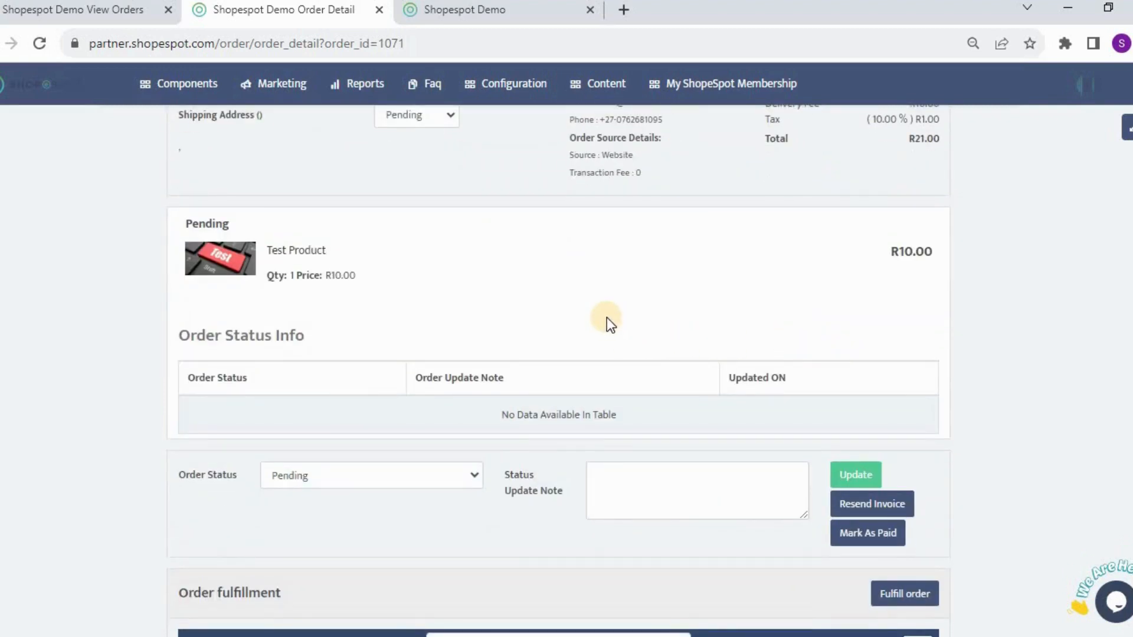
{"action": "scroll", "coordinate": [604, 314], "scroll_direction": "down", "scroll_amount": 3}
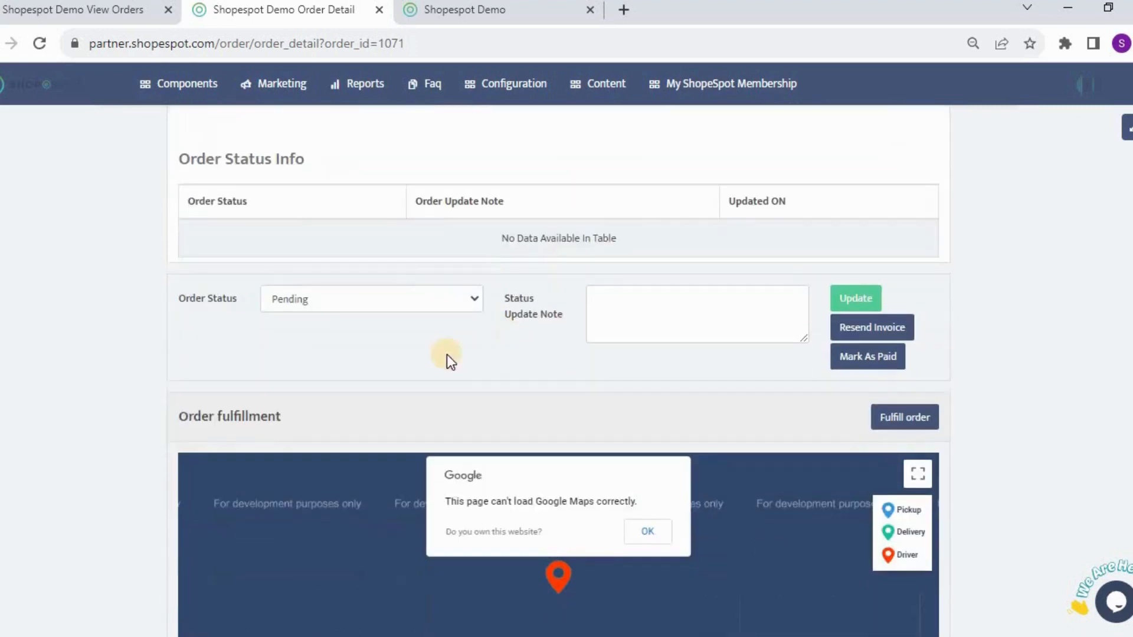
{"action": "left_click", "coordinate": [472, 298]}
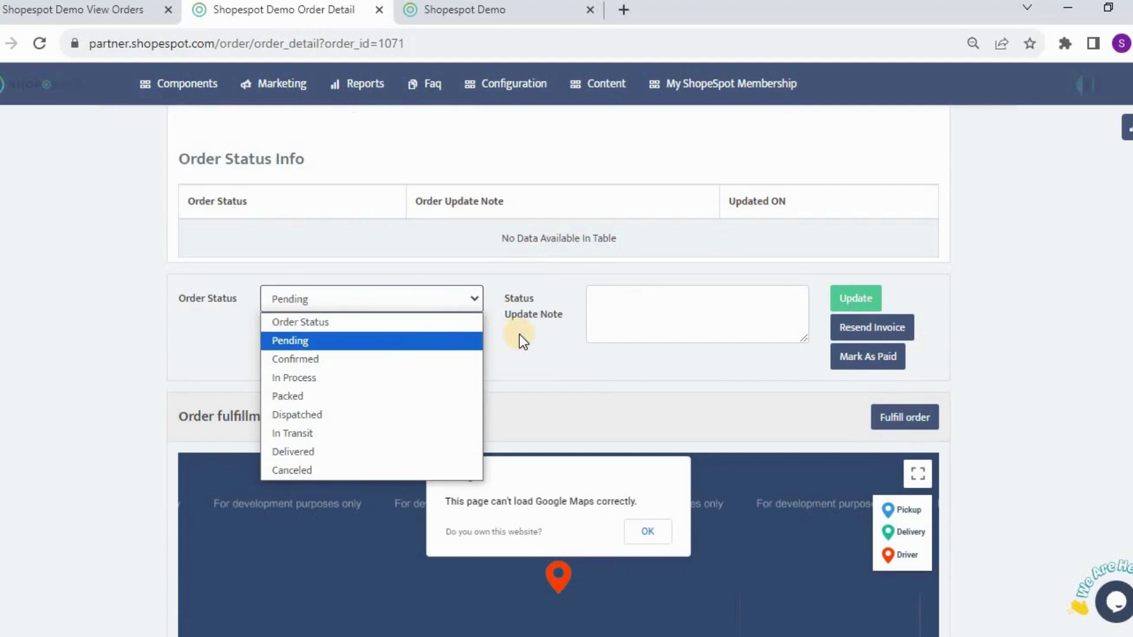
{"action": "left_click", "coordinate": [554, 374]}
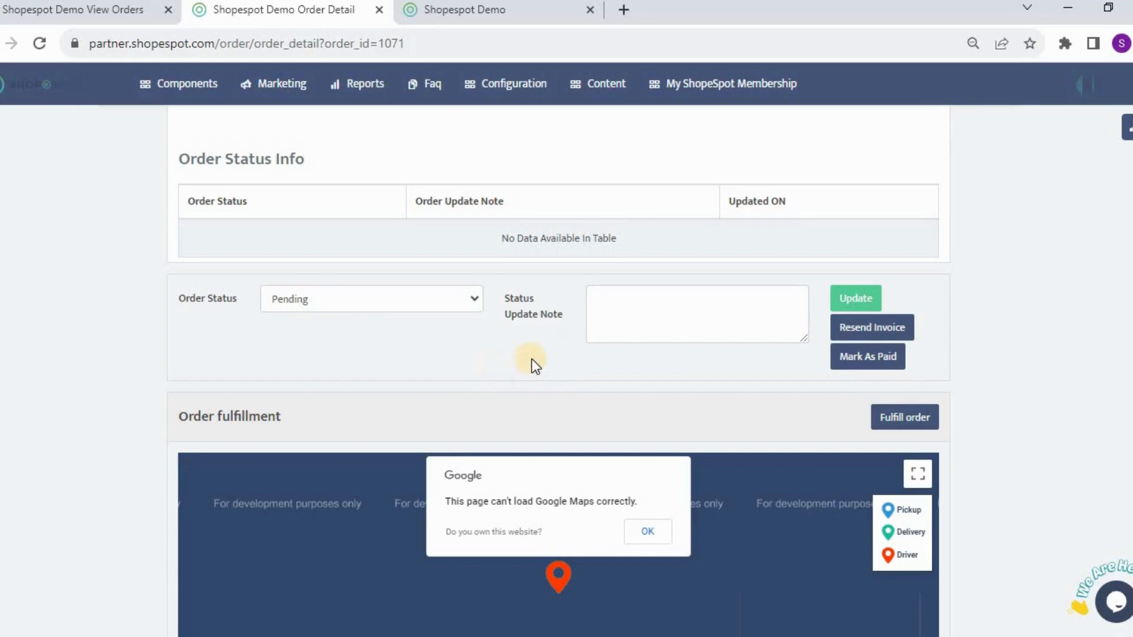
{"action": "left_click", "coordinate": [688, 319]}
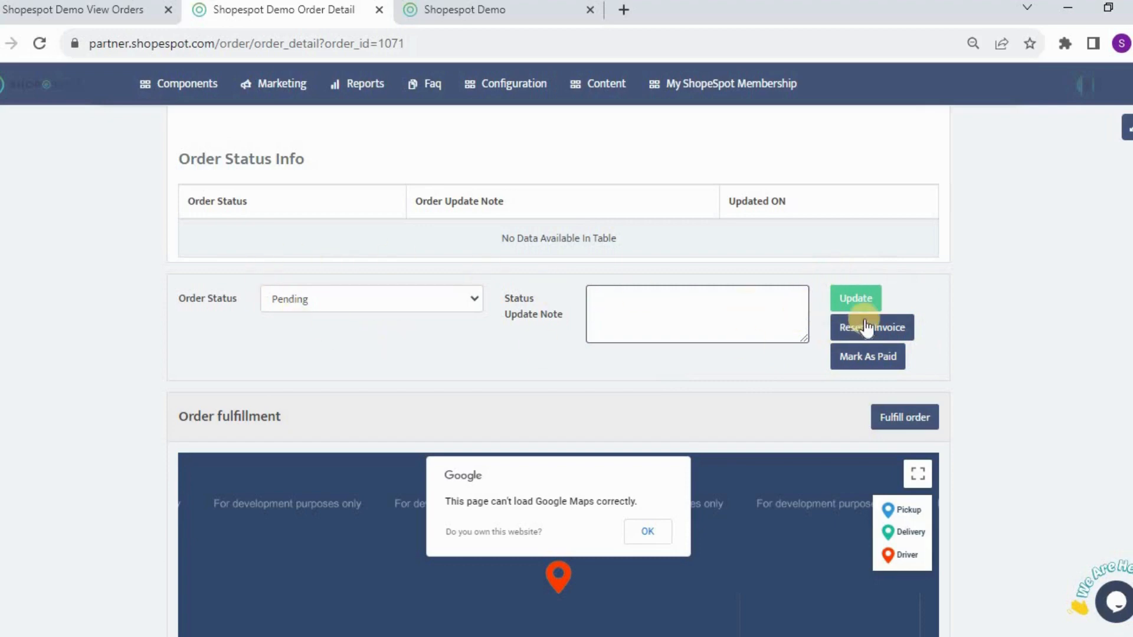
Review the order details page from the customer information and order summary down to the order fulfillment section
{"action": "scroll", "coordinate": [674, 360], "scroll_direction": "up", "scroll_amount": 5}
{"action": "scroll", "coordinate": [708, 384], "scroll_direction": "down", "scroll_amount": 5}
{"action": "scroll", "coordinate": [968, 345], "scroll_direction": "up", "scroll_amount": 1}
{"action": "scroll", "coordinate": [968, 345], "scroll_direction": "up", "scroll_amount": 1}
{"action": "scroll", "coordinate": [968, 344], "scroll_direction": "down", "scroll_amount": 2}
{"action": "scroll", "coordinate": [725, 417], "scroll_direction": "up", "scroll_amount": 5}
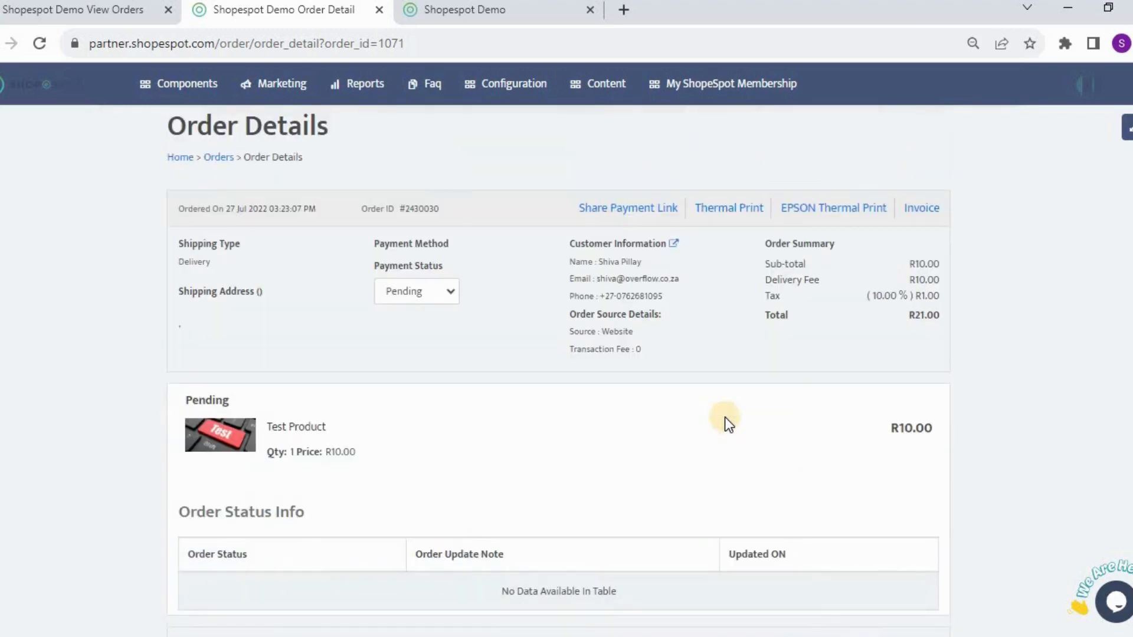
{"action": "scroll", "coordinate": [725, 417], "scroll_direction": "down", "scroll_amount": 5}
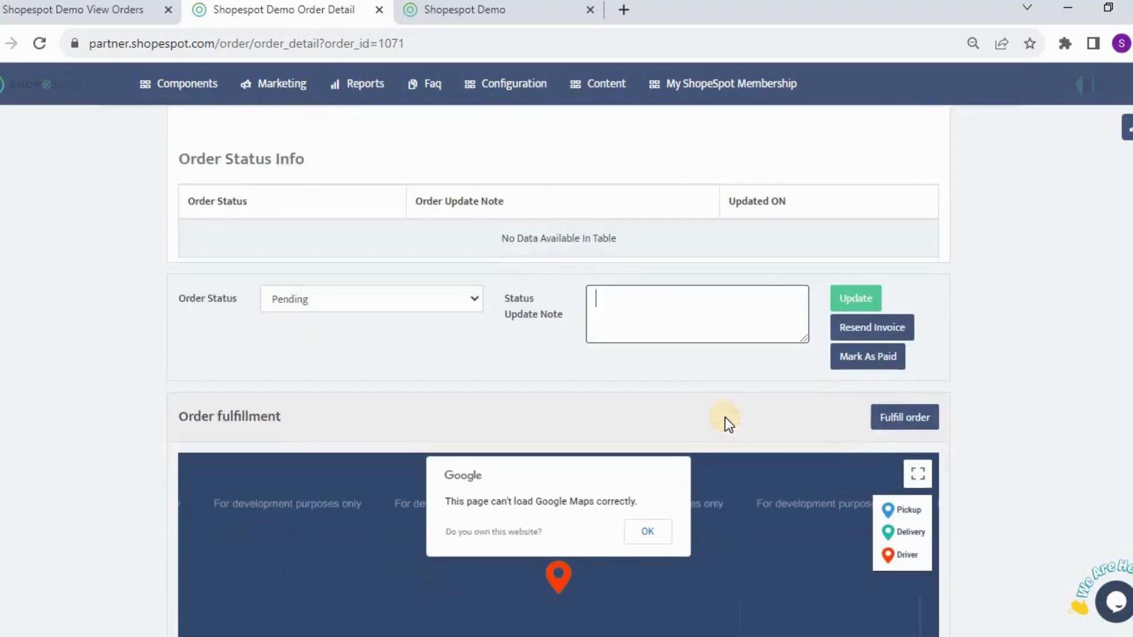
Open the order fulfillment form and examine its delivery fields and the available delivery partners
{"action": "left_click", "coordinate": [903, 422]}
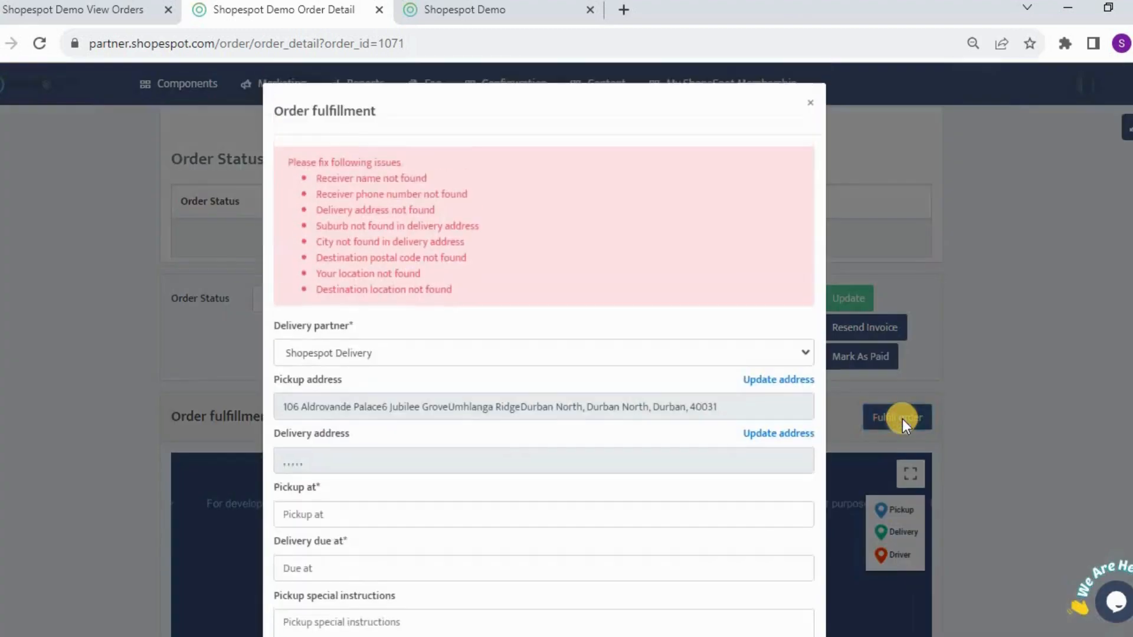
{"action": "scroll", "coordinate": [595, 473], "scroll_direction": "down", "scroll_amount": 3}
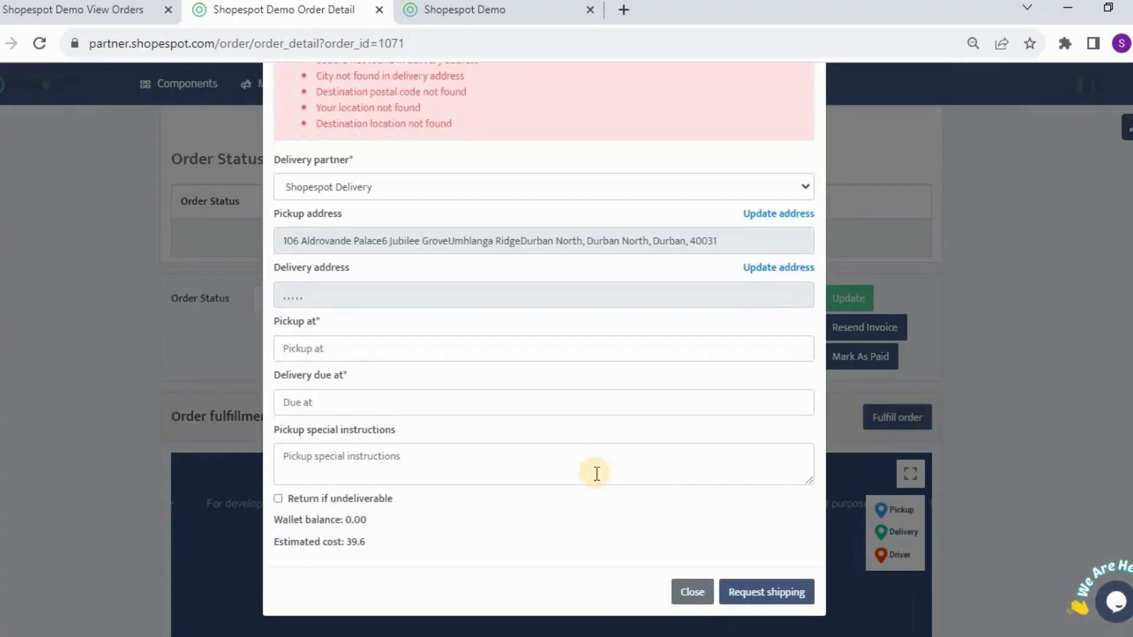
{"action": "scroll", "coordinate": [597, 471], "scroll_direction": "up", "scroll_amount": 2}
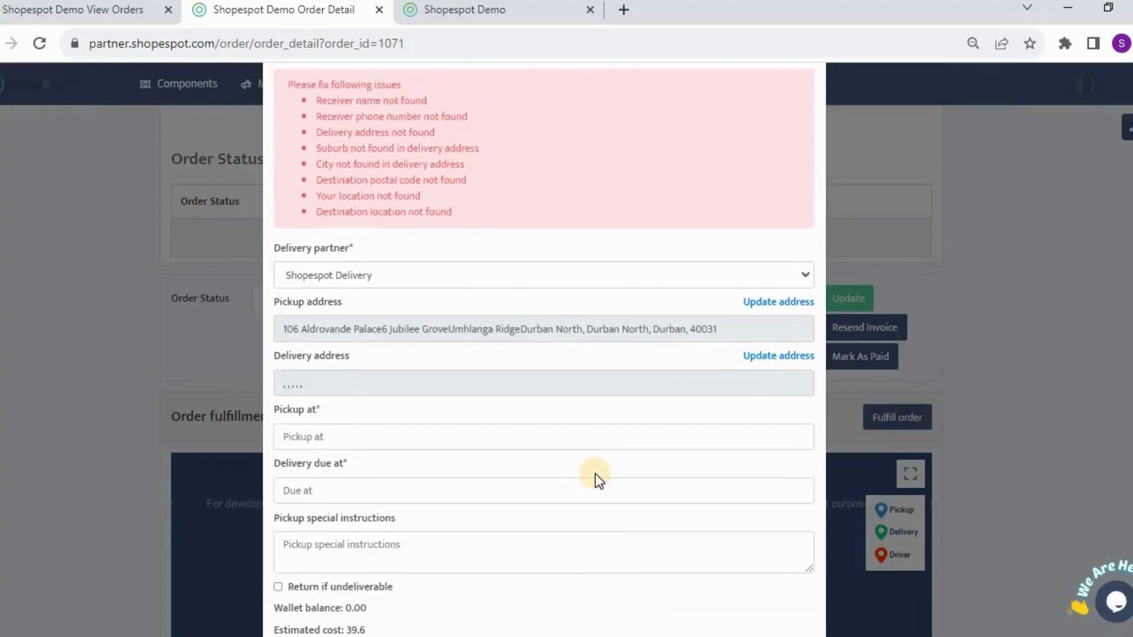
{"action": "scroll", "coordinate": [598, 478], "scroll_direction": "down", "scroll_amount": 2}
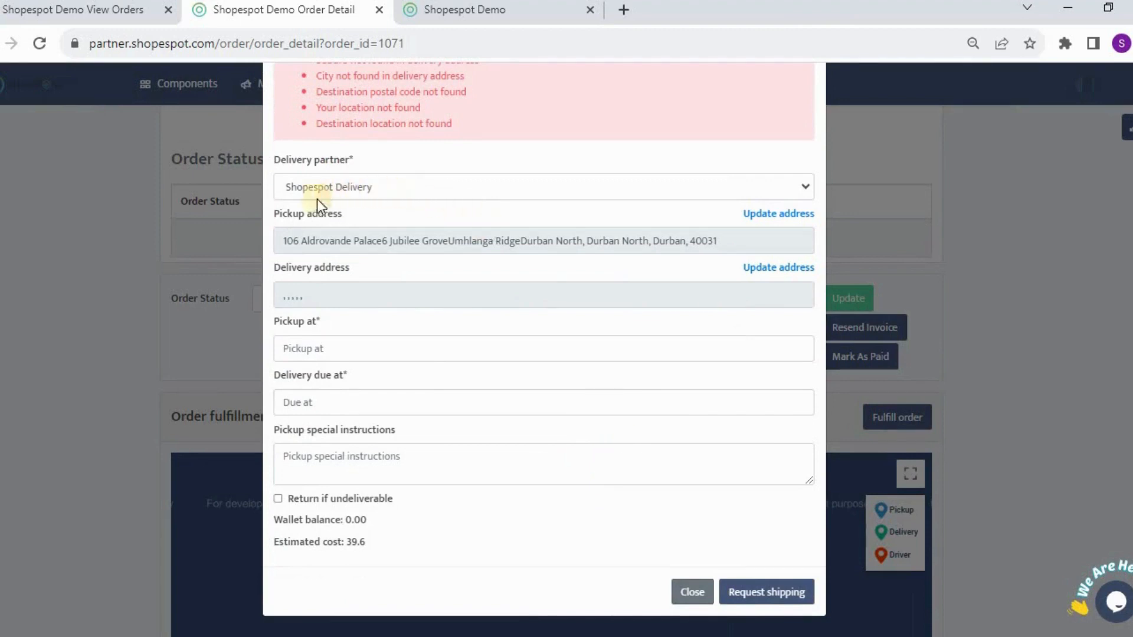
{"action": "left_click", "coordinate": [505, 192]}
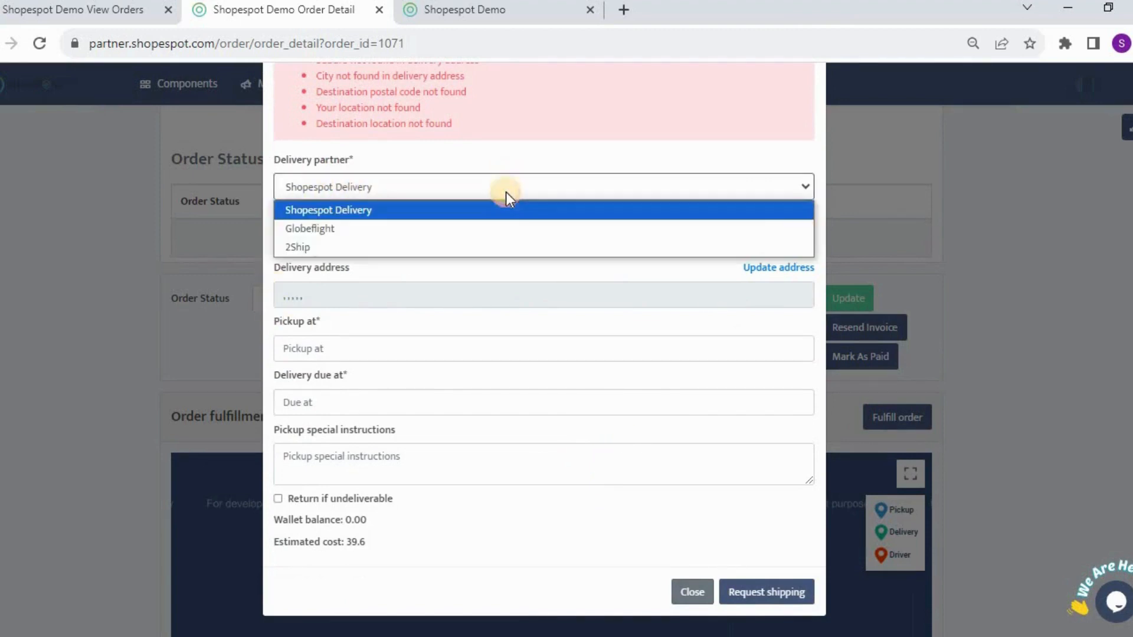
{"action": "left_click", "coordinate": [715, 154]}
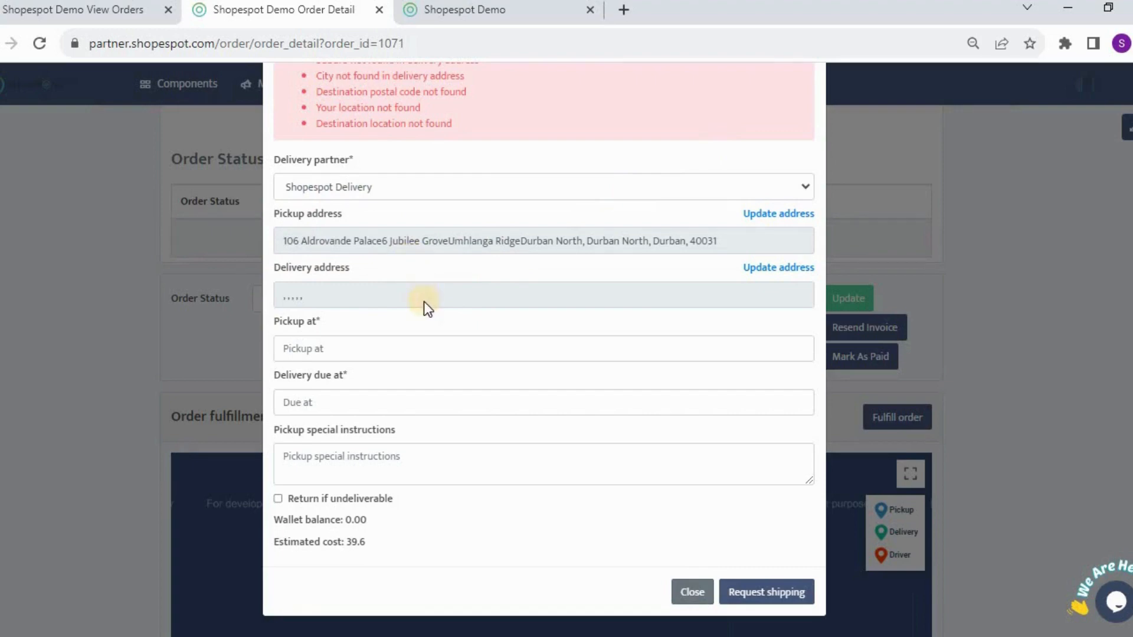
Review the listed issues and delivery fields in the order fulfillment form, and close it without requesting shipping
{"action": "scroll", "coordinate": [424, 303], "scroll_direction": "up", "scroll_amount": 2}
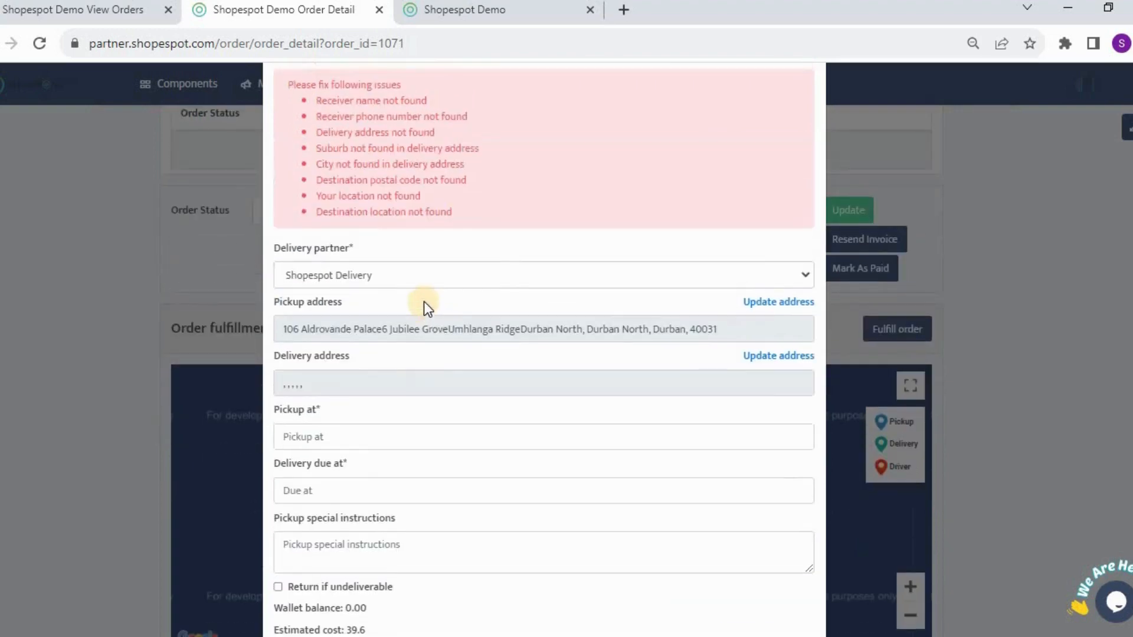
{"action": "scroll", "coordinate": [469, 330], "scroll_direction": "down", "scroll_amount": 2}
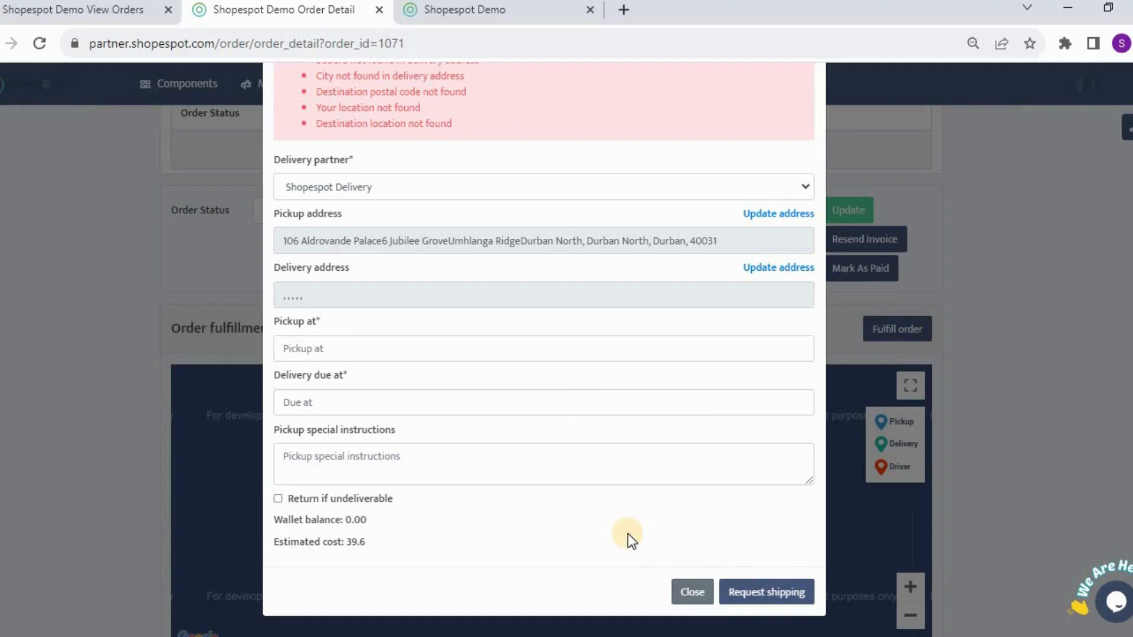
{"action": "left_click", "coordinate": [703, 593]}
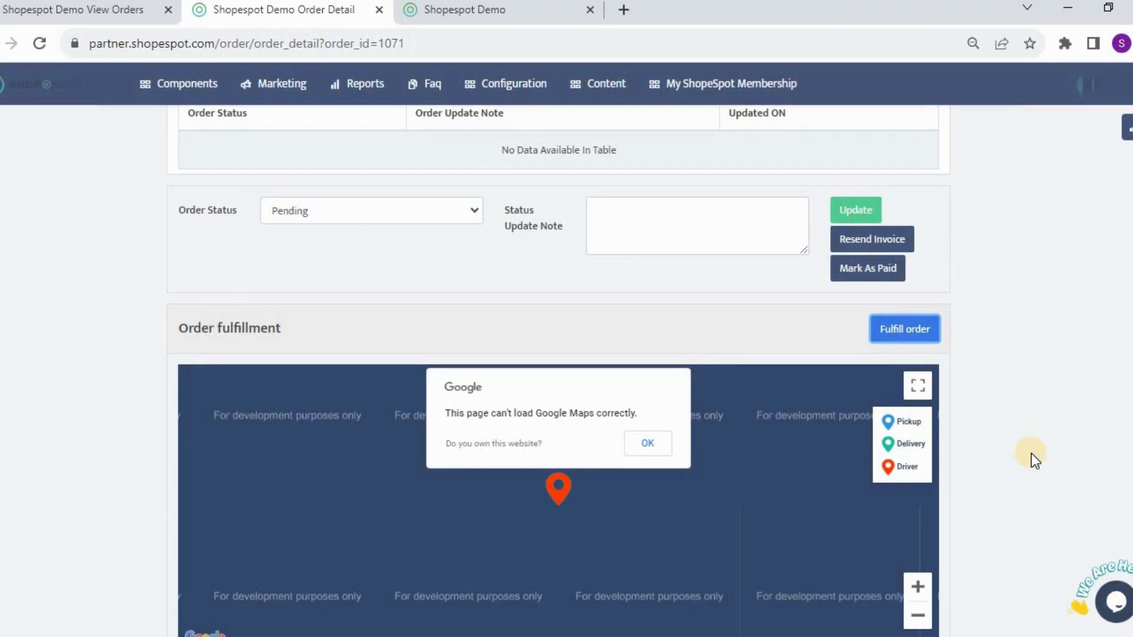
Leave the order details and open the Point of sale page for creating an order
{"action": "scroll", "coordinate": [1032, 454], "scroll_direction": "up", "scroll_amount": 7}
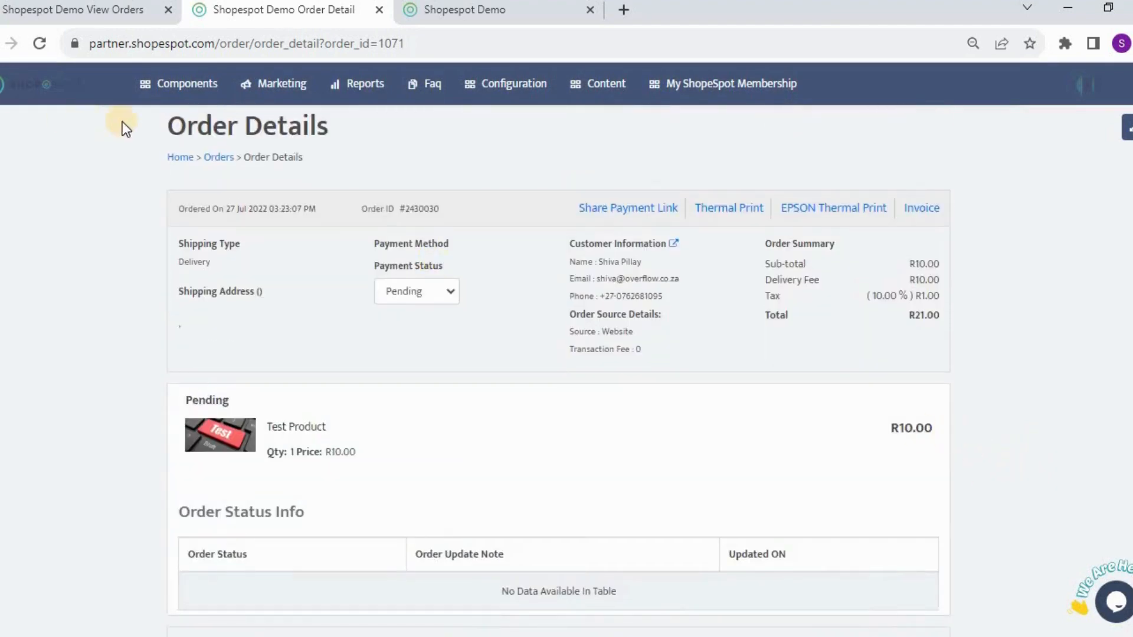
{"action": "mouse_move", "coordinate": [183, 89]}
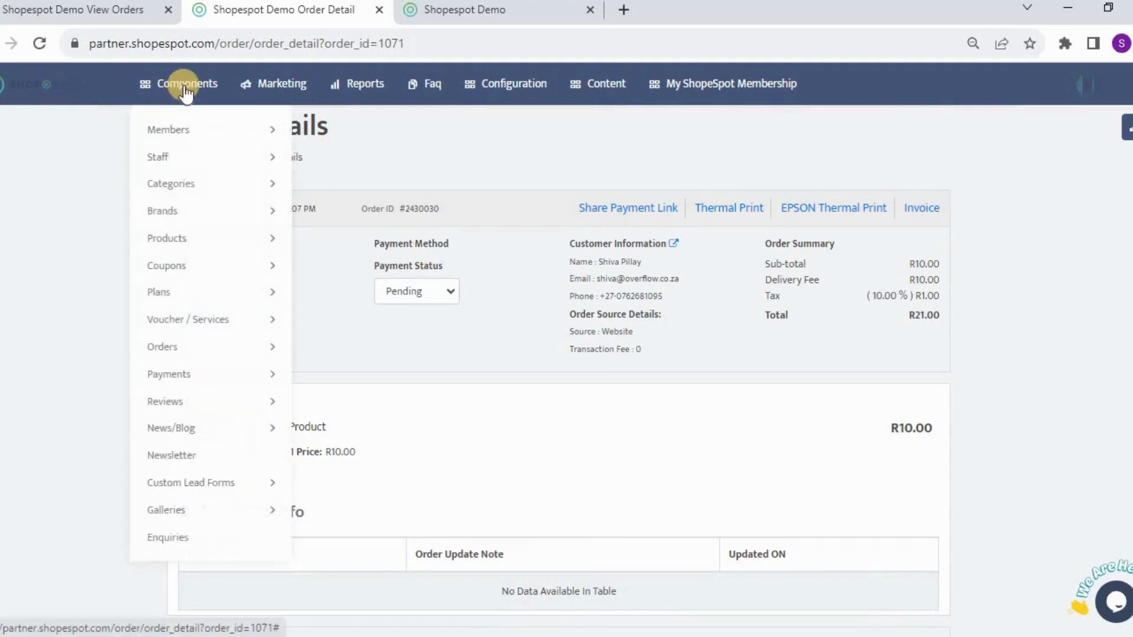
{"action": "mouse_move", "coordinate": [253, 346]}
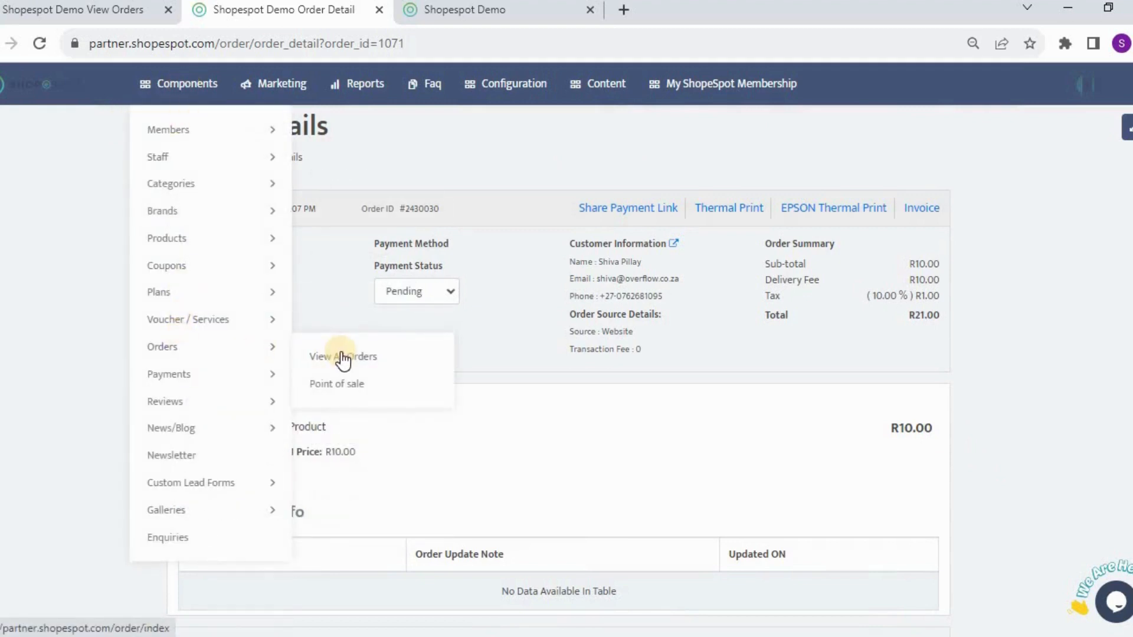
{"action": "left_click", "coordinate": [343, 385]}
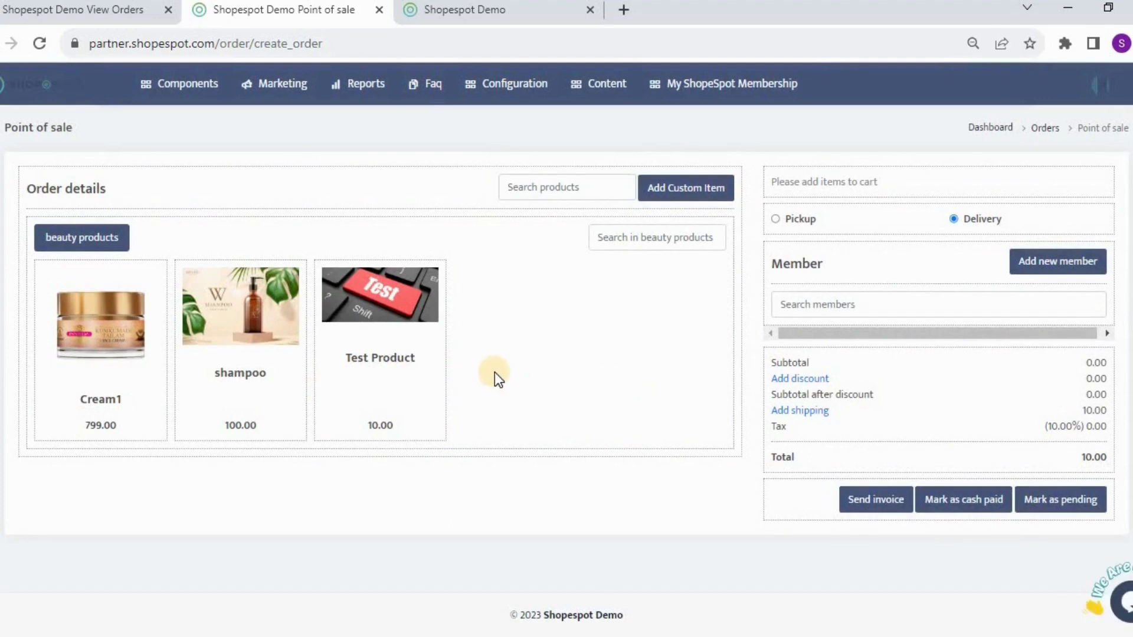
Search for the existing member by first name, assign them to the order, and review their details
{"action": "left_click", "coordinate": [907, 309]}
{"action": "type", "text": "shiv"}
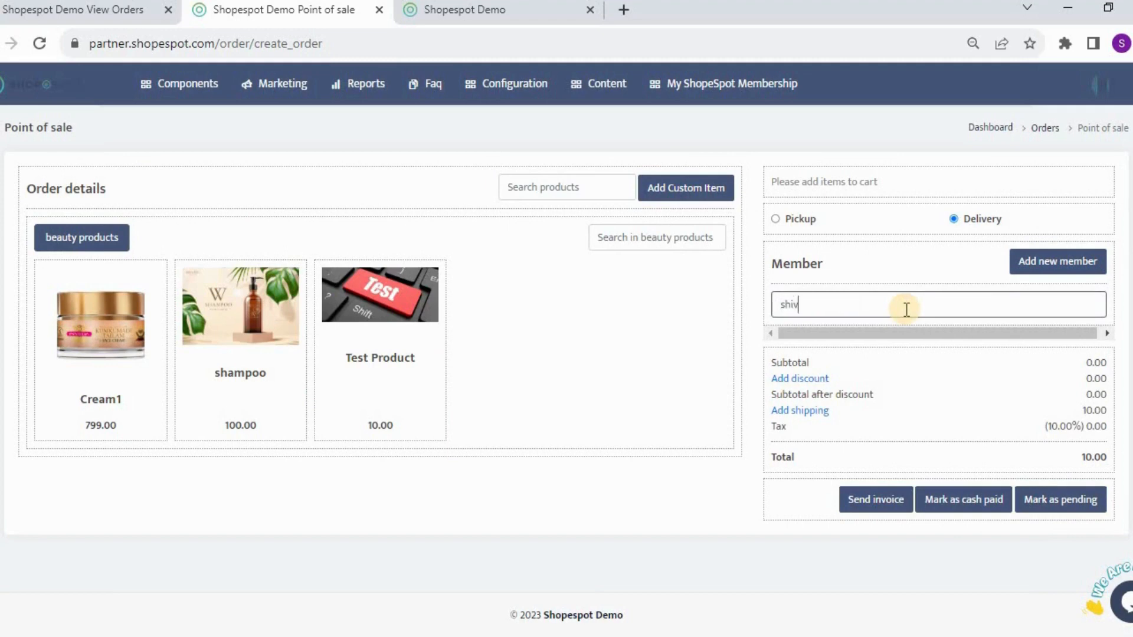
{"action": "left_click", "coordinate": [890, 328]}
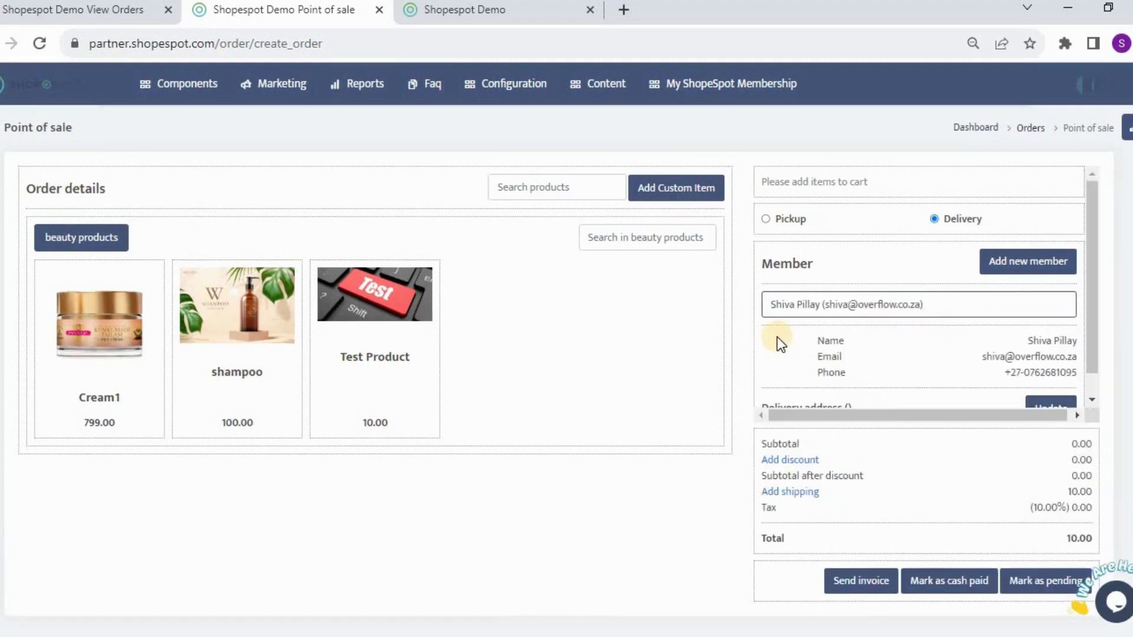
{"action": "scroll", "coordinate": [896, 338], "scroll_direction": "down", "scroll_amount": 1}
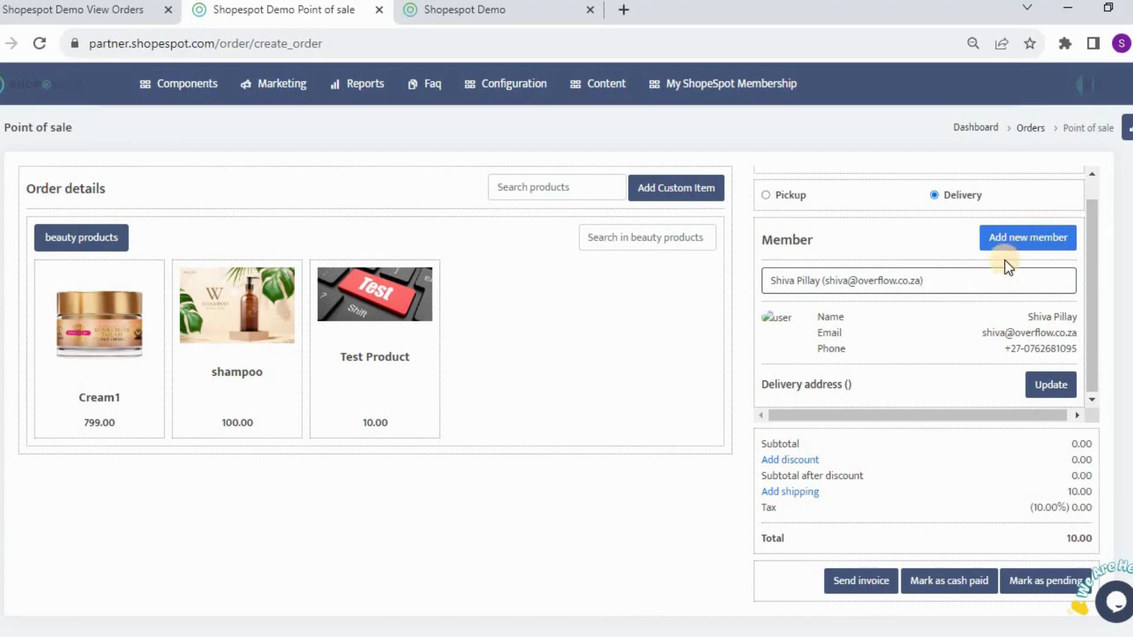
{"action": "scroll", "coordinate": [943, 335], "scroll_direction": "up", "scroll_amount": 1}
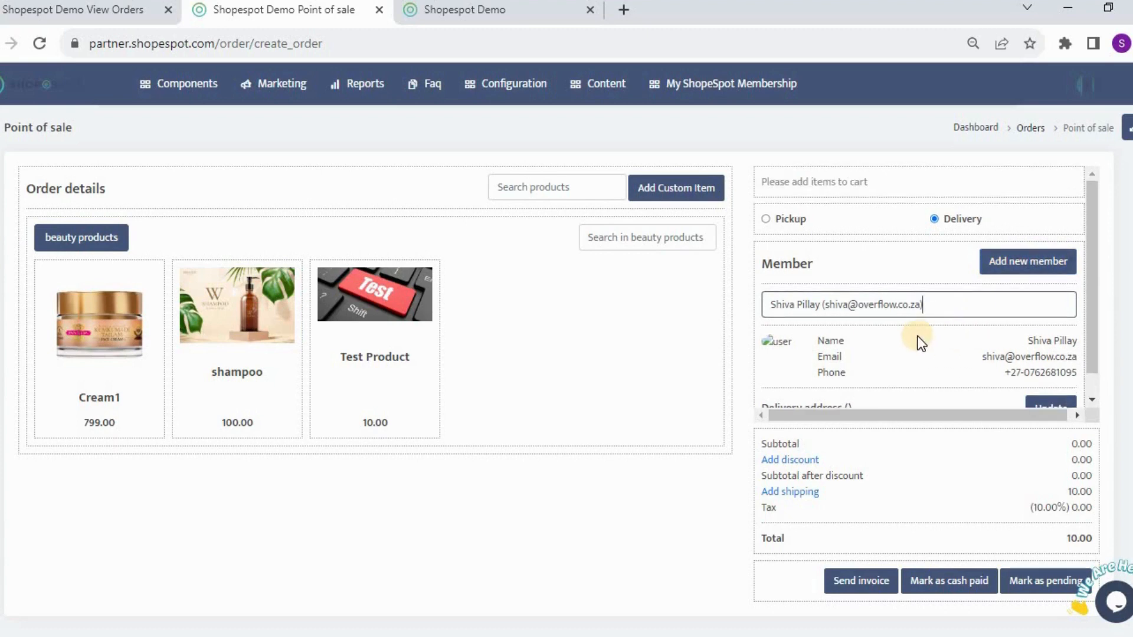
Add Test Product to the cart and review the delivery choice and member details
{"action": "left_click", "coordinate": [378, 319]}
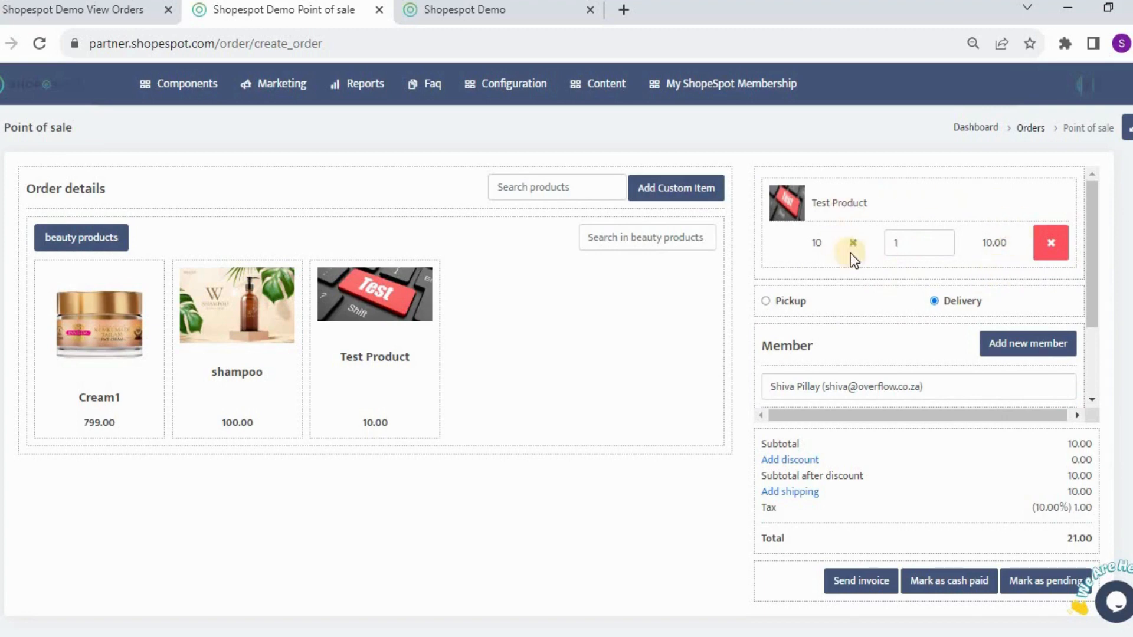
{"action": "scroll", "coordinate": [970, 264], "scroll_direction": "down", "scroll_amount": 2}
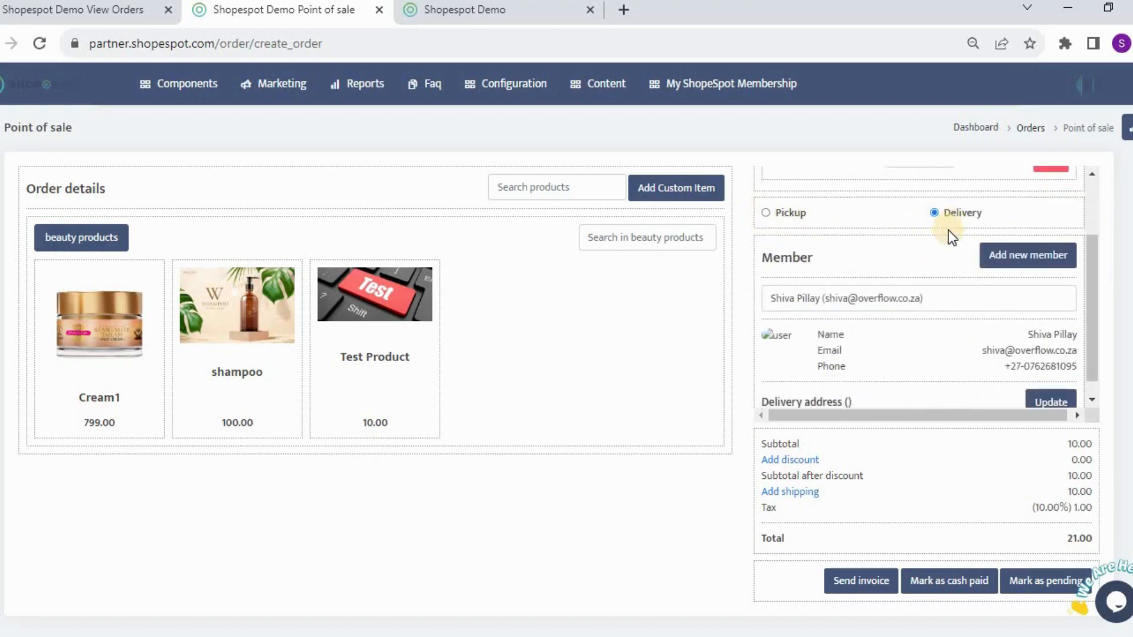
{"action": "scroll", "coordinate": [937, 257], "scroll_direction": "down", "scroll_amount": 1}
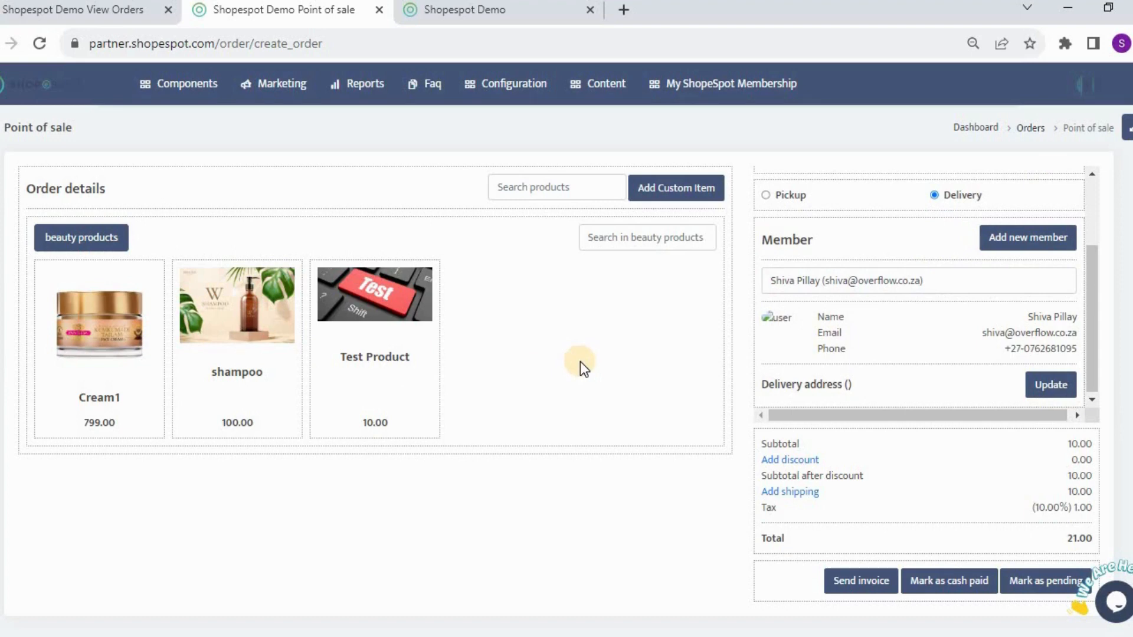
Open the custom item form, examine its name, price and quantity fields, and close it without adding an item
{"action": "left_click", "coordinate": [648, 198]}
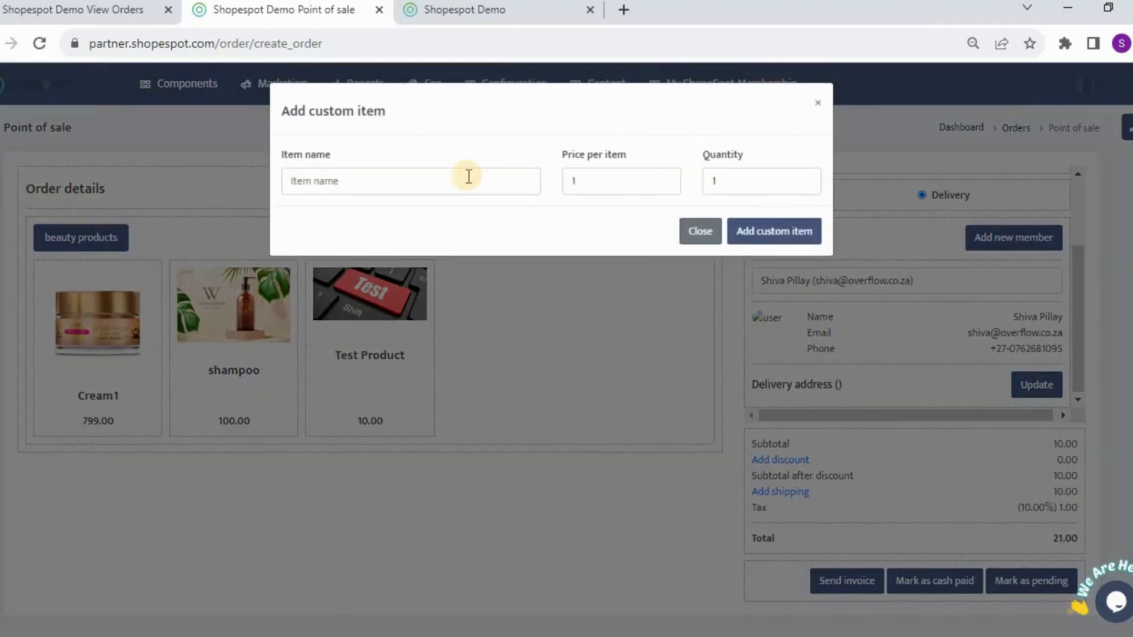
{"action": "left_click", "coordinate": [458, 177]}
{"action": "left_click", "coordinate": [584, 181]}
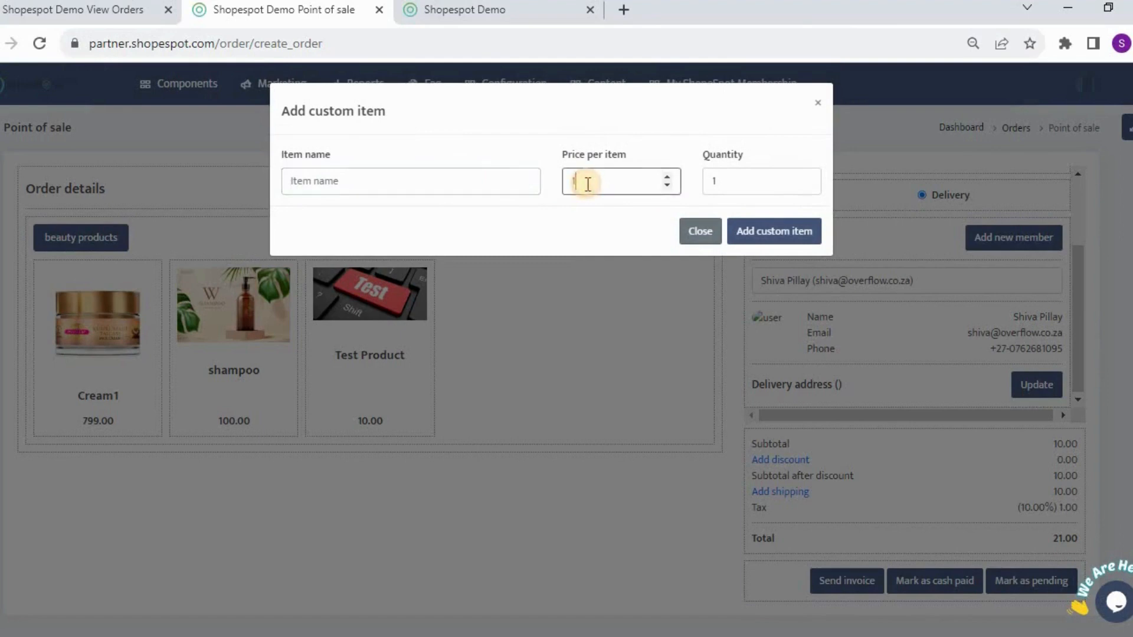
{"action": "left_click", "coordinate": [817, 103]}
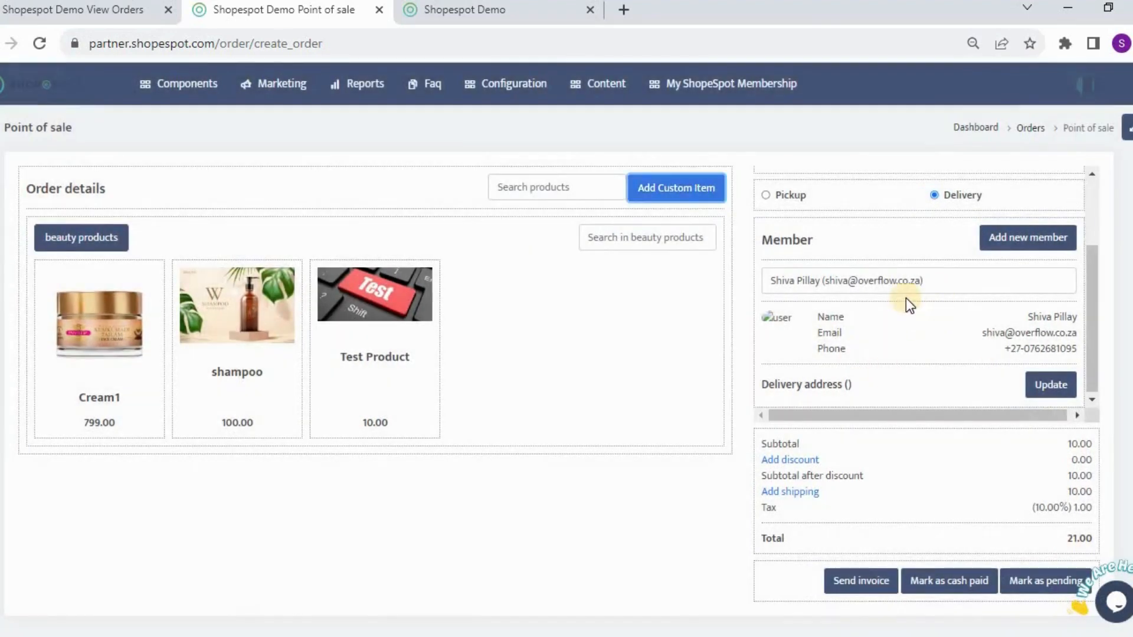
Review the order's member details, discount, shipping and tax lines, and the options to send an invoice or mark the payment
{"action": "scroll", "coordinate": [906, 299], "scroll_direction": "up", "scroll_amount": 2}
{"action": "scroll", "coordinate": [905, 299], "scroll_direction": "down", "scroll_amount": 1}
{"action": "scroll", "coordinate": [1043, 372], "scroll_direction": "down", "scroll_amount": 1}
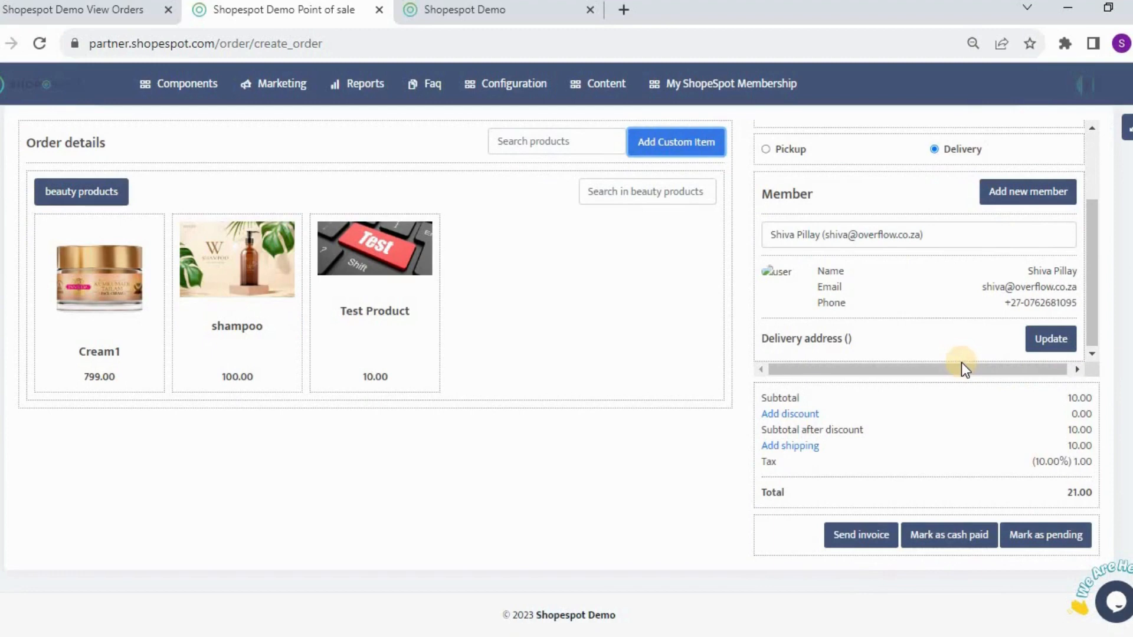
{"action": "left_click", "coordinate": [874, 538]}
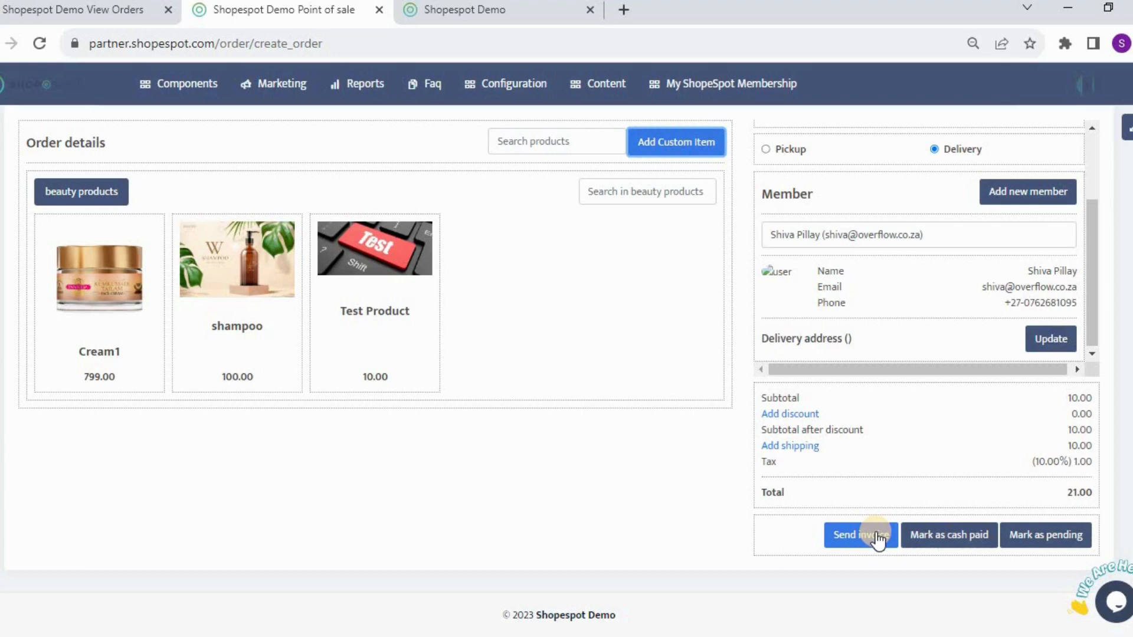
Return to the list of all orders and bring up the navigation choices for orders
{"action": "left_click", "coordinate": [173, 86]}
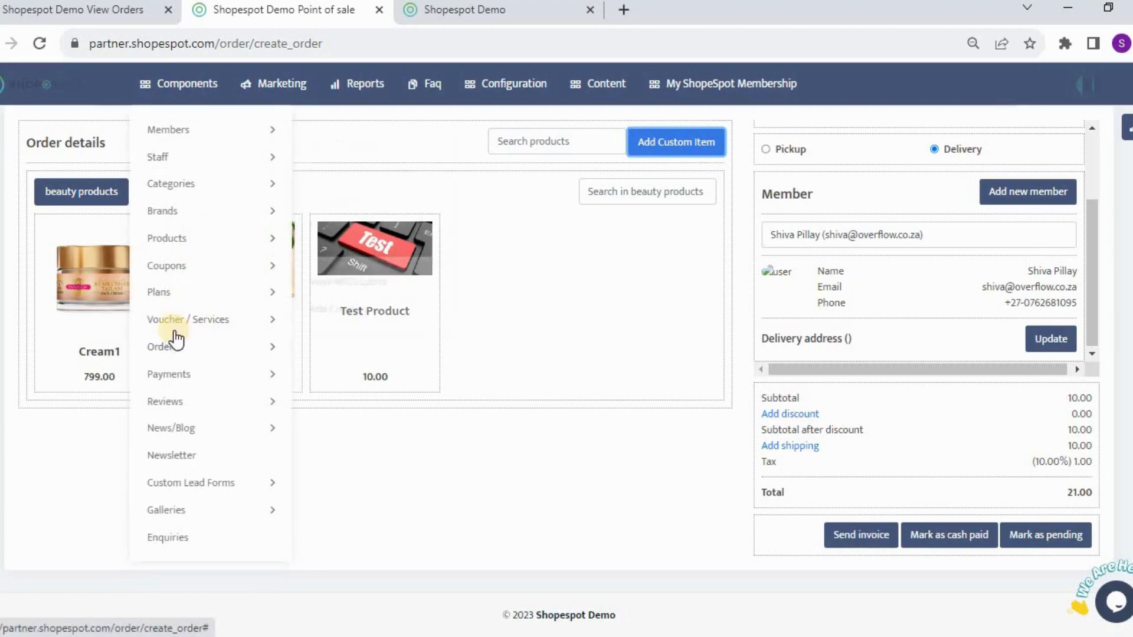
{"action": "left_click", "coordinate": [367, 358]}
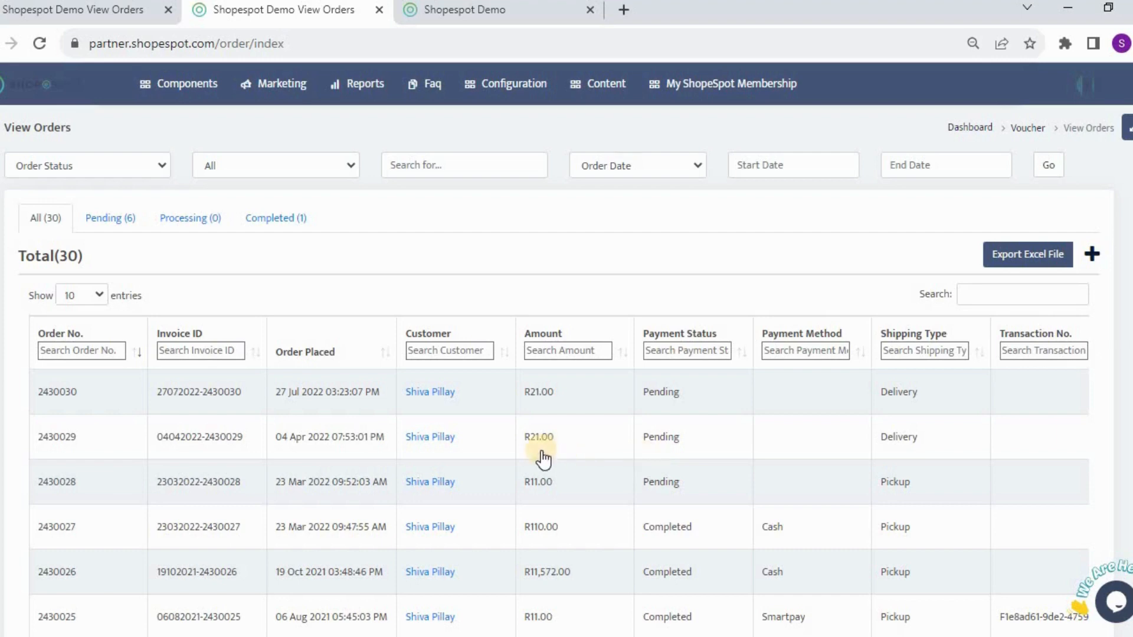
{"action": "left_click", "coordinate": [158, 74]}
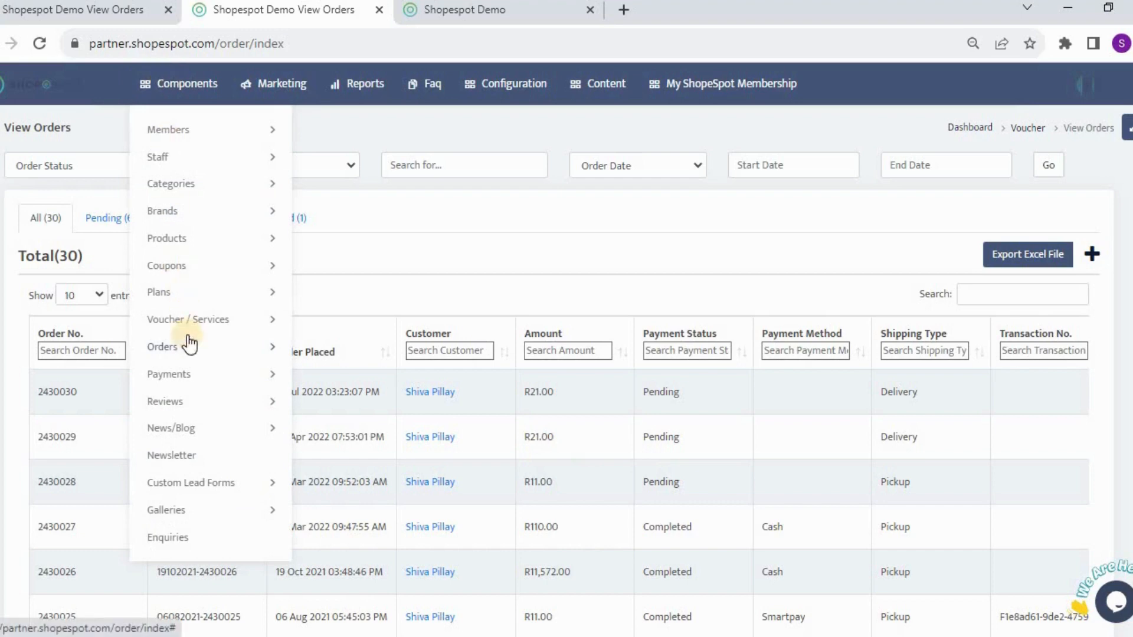
{"action": "mouse_move", "coordinate": [187, 350]}
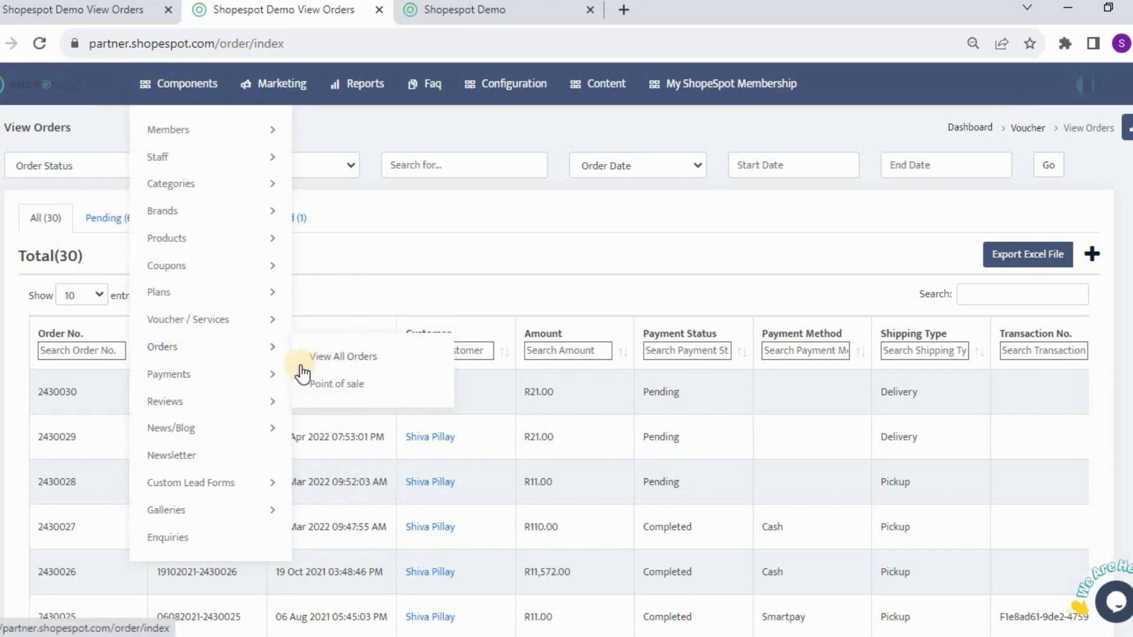